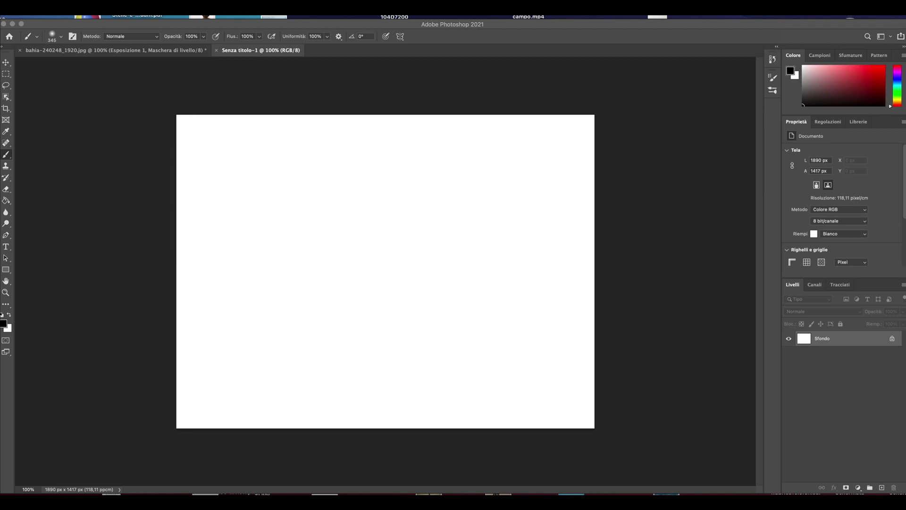
# Open asphalt-1851281_1920.jpg in Photoshop 2021 from its desktop context menu
pyautogui.click(792, 15)
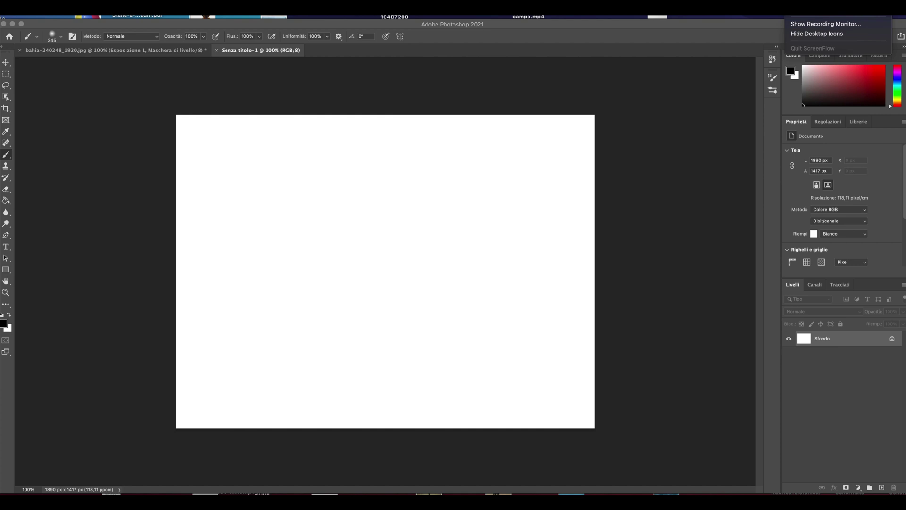
pyautogui.press('Escape')
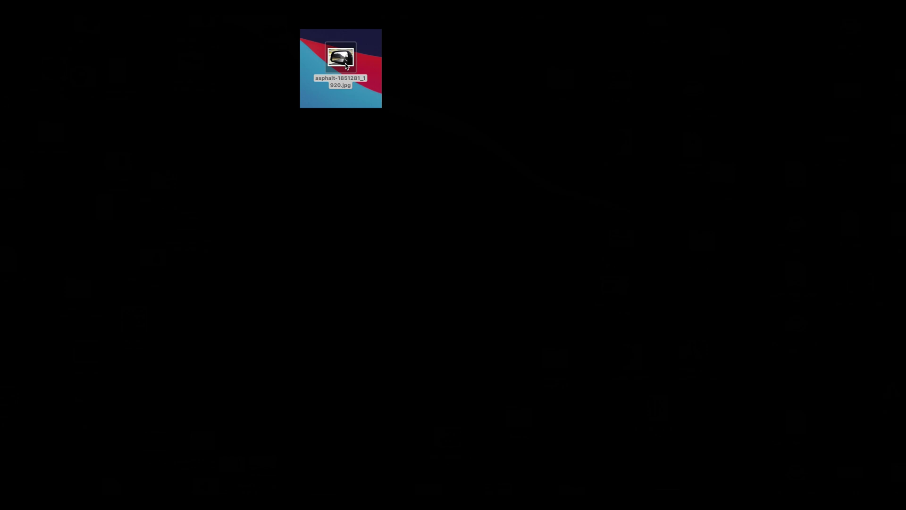
pyautogui.rightClick(346, 66)
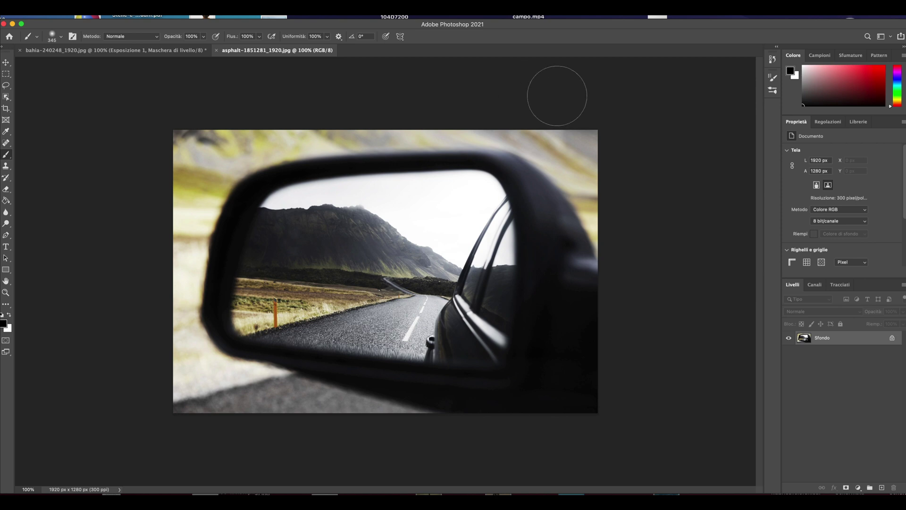
# Unlock Sfondo into Livello 0 and brush black over the mirror's upper sky and mountains
pyautogui.click(850, 17)
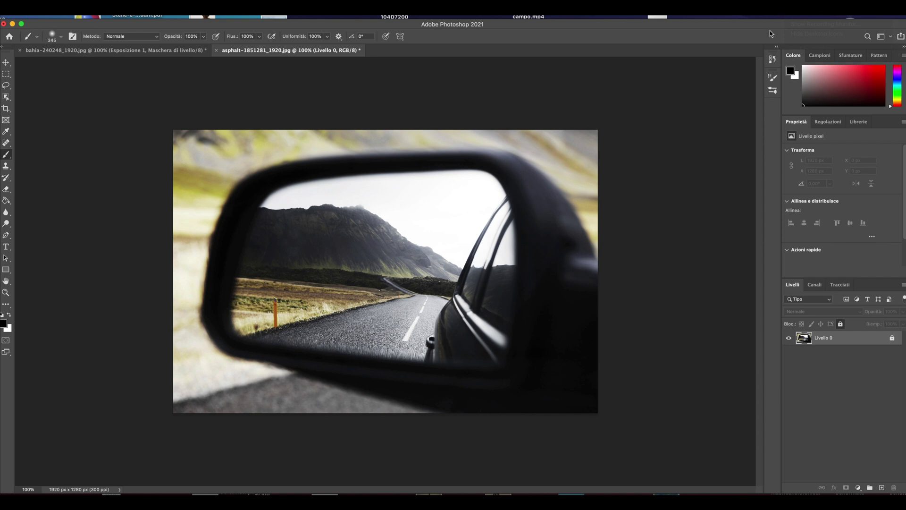
pyautogui.click(892, 339)
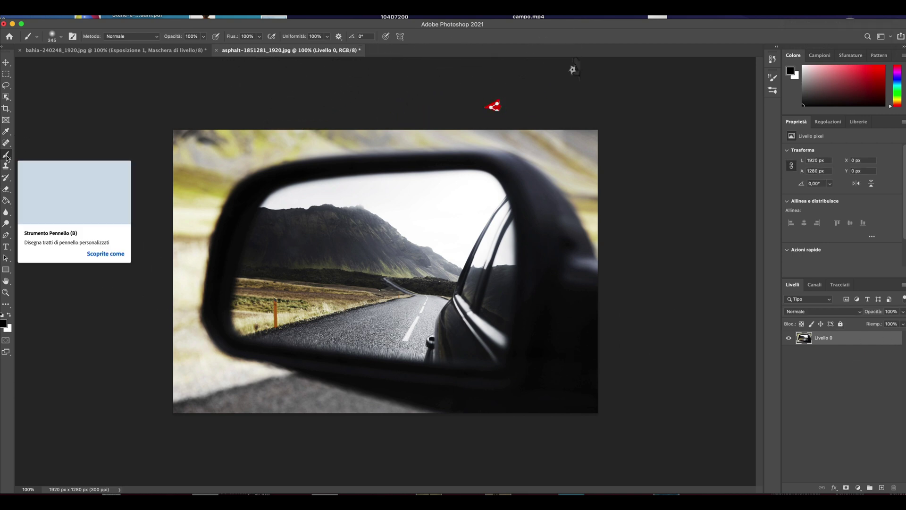
pyautogui.moveTo(204, 173)
pyautogui.mouseDown()
pyautogui.moveTo(430, 267)
pyautogui.moveTo(415, 274)
pyautogui.mouseUp()
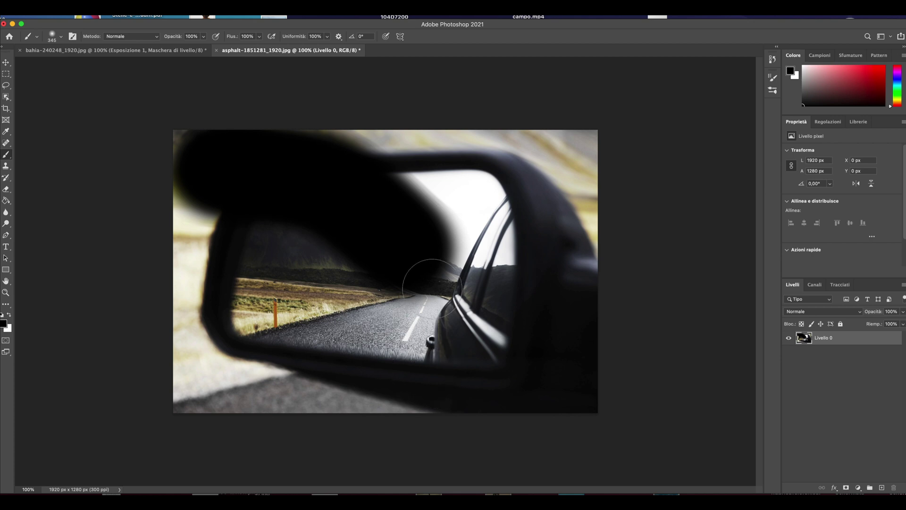
pyautogui.moveTo(432, 287); pyautogui.dragTo(407, 281)
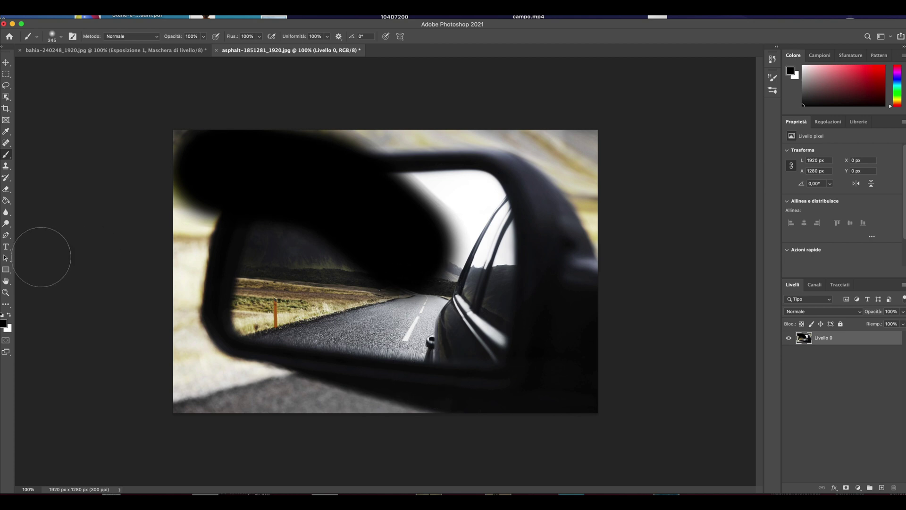
# Erase part of the black paint with a 129 px eraser, then undo all painting and erasing
pyautogui.click(6, 191)
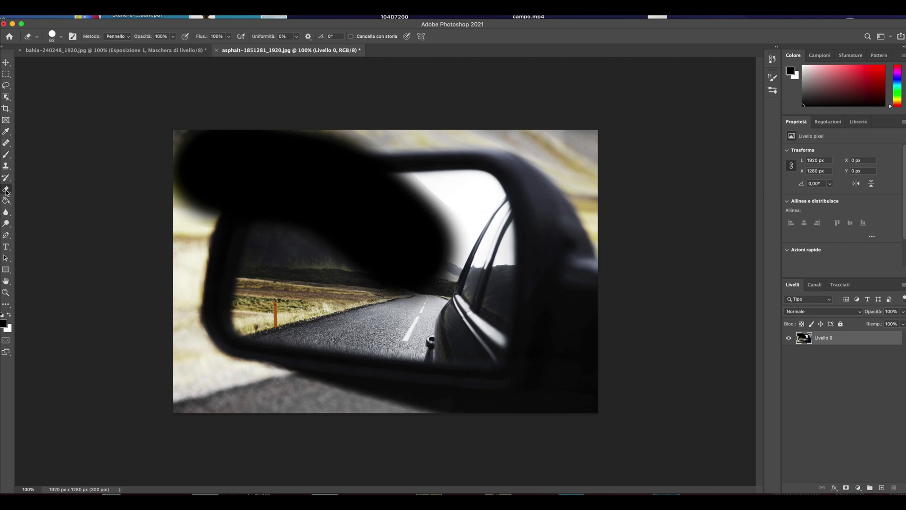
pyautogui.click(62, 36)
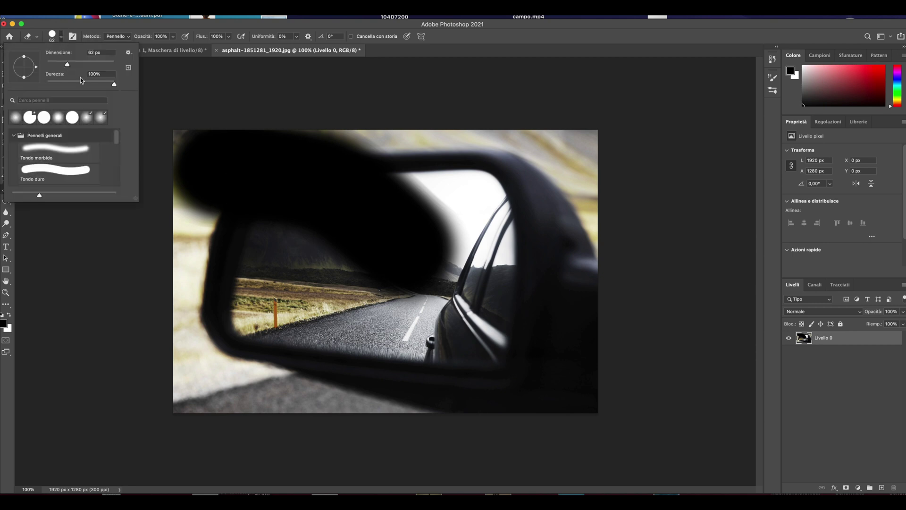
pyautogui.moveTo(68, 64); pyautogui.dragTo(86, 65)
pyautogui.moveTo(272, 185)
pyautogui.mouseDown()
pyautogui.moveTo(324, 218)
pyautogui.moveTo(254, 189)
pyautogui.moveTo(356, 219)
pyautogui.moveTo(299, 197)
pyautogui.moveTo(208, 185)
pyautogui.moveTo(257, 181)
pyautogui.moveTo(348, 202)
pyautogui.mouseUp()
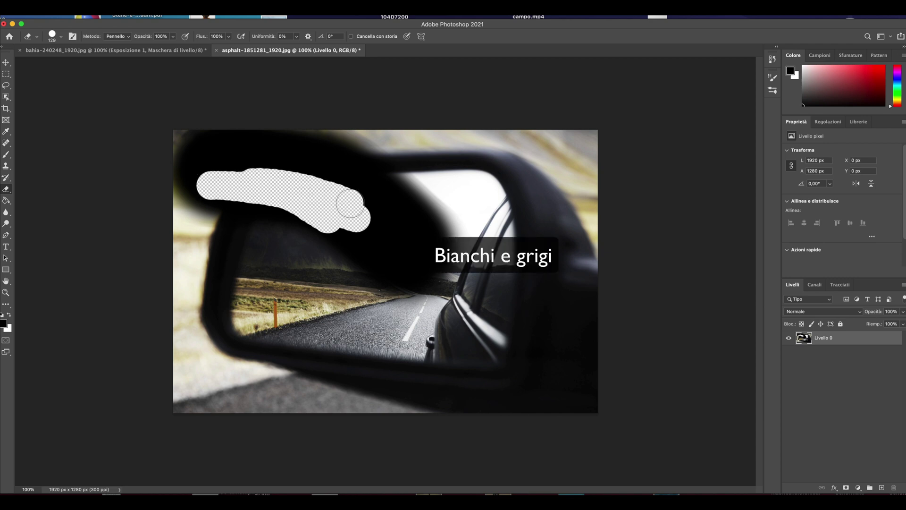
pyautogui.moveTo(366, 245)
pyautogui.mouseDown()
pyautogui.moveTo(307, 210)
pyautogui.moveTo(380, 263)
pyautogui.mouseUp()
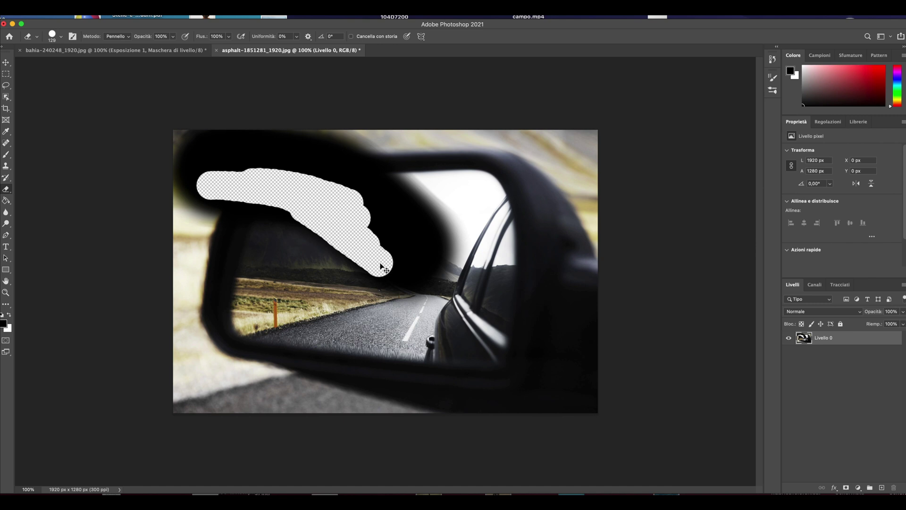
pyautogui.hotkey('ctrl', 'z')
pyautogui.hotkey('ctrl', 'z')
pyautogui.hotkey('ctrl', 'z')
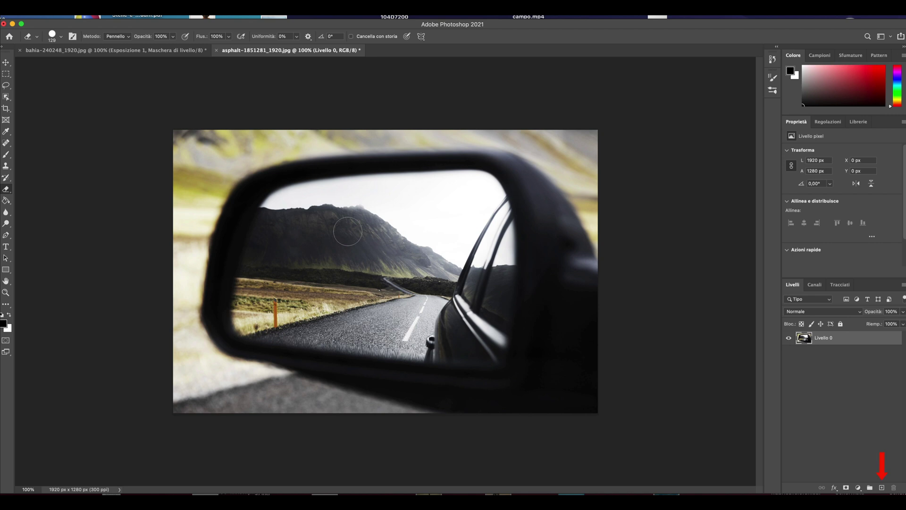
# Add a new layer Livello 1 and paint a soft black blob over the upper mirror
pyautogui.click(882, 488)
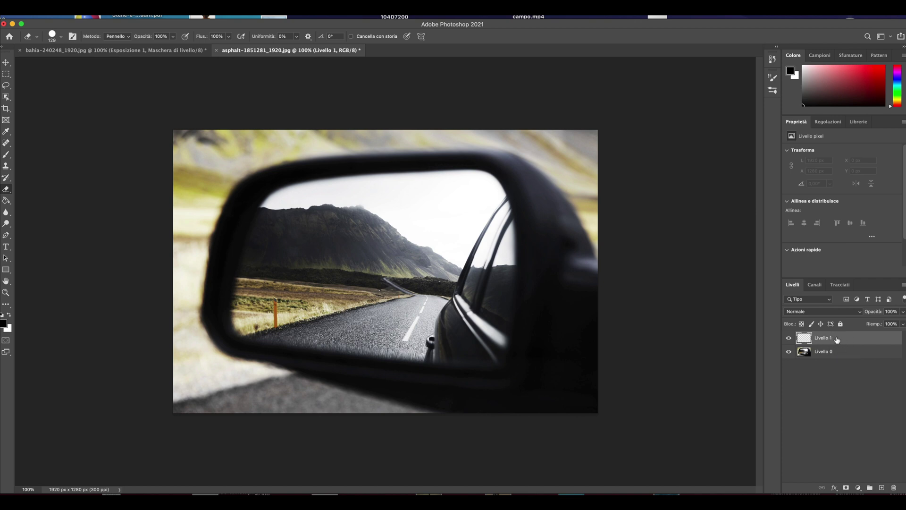
pyautogui.click(848, 354)
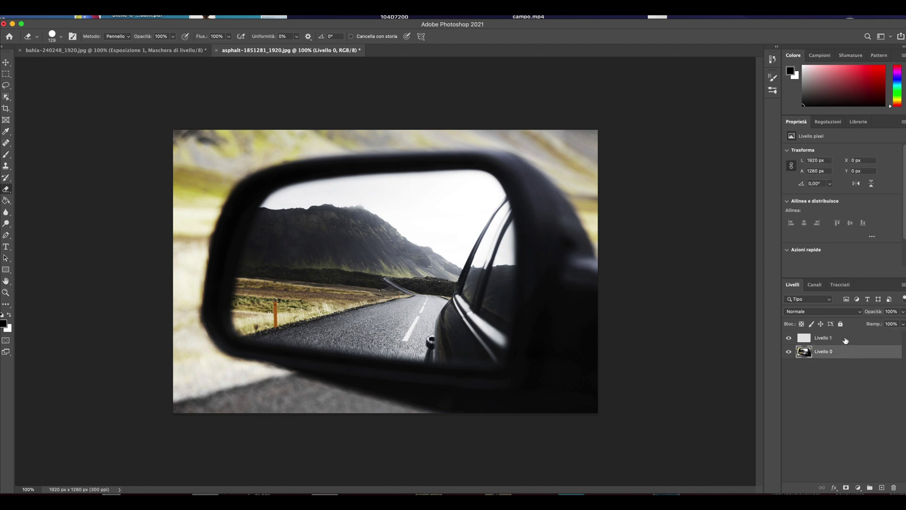
pyautogui.click(846, 341)
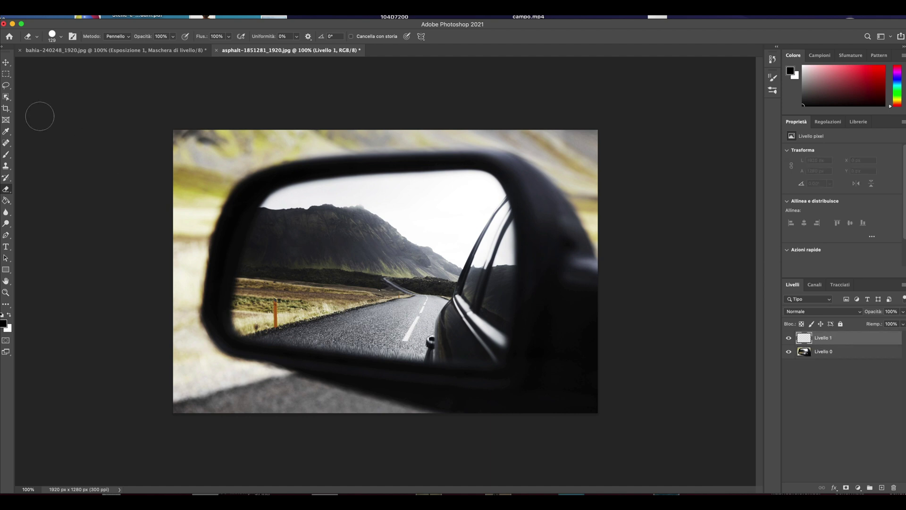
pyautogui.click(7, 155)
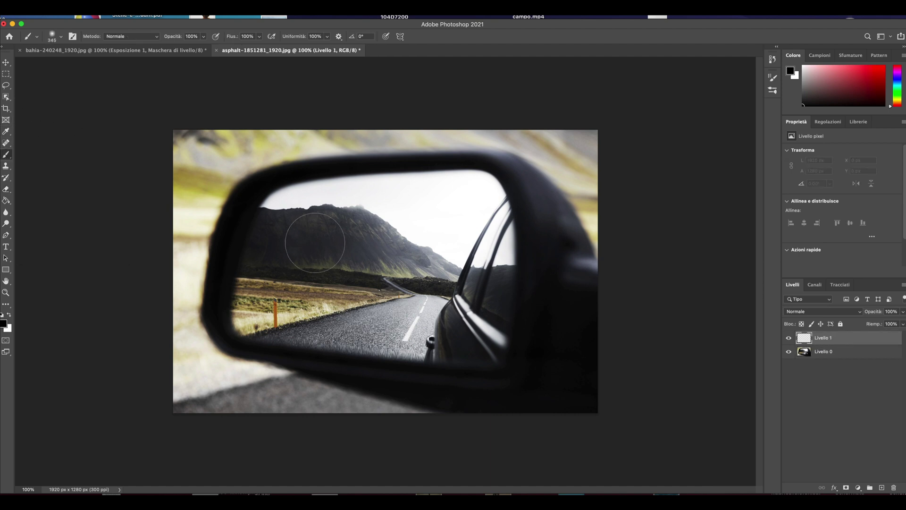
pyautogui.moveTo(297, 213)
pyautogui.mouseDown()
pyautogui.moveTo(436, 208)
pyautogui.moveTo(445, 192)
pyautogui.moveTo(374, 196)
pyautogui.moveTo(453, 202)
pyautogui.moveTo(300, 198)
pyautogui.mouseUp()
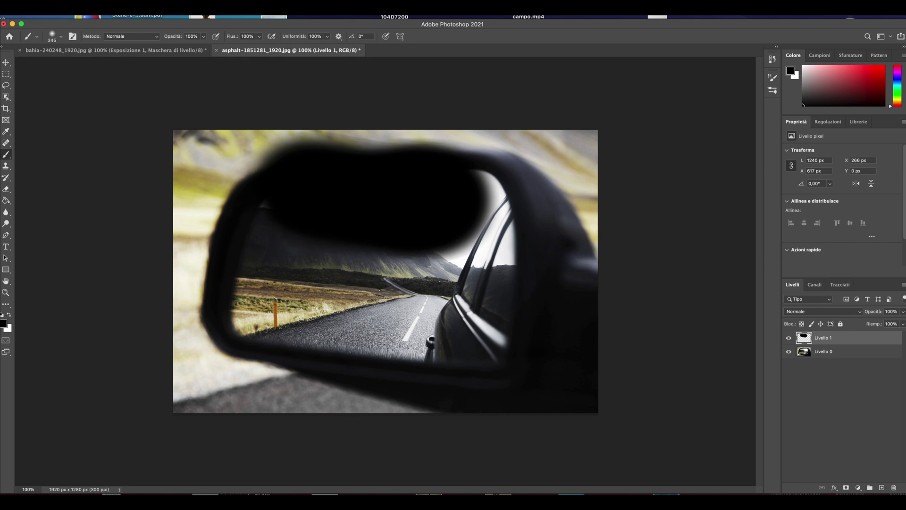
# Erase part of the blob, undo it, and toggle Livello 1's visibility to compare
pyautogui.click(8, 193)
pyautogui.moveTo(273, 203)
pyautogui.mouseDown()
pyautogui.moveTo(462, 245)
pyautogui.moveTo(473, 170)
pyautogui.moveTo(457, 147)
pyautogui.mouseUp()
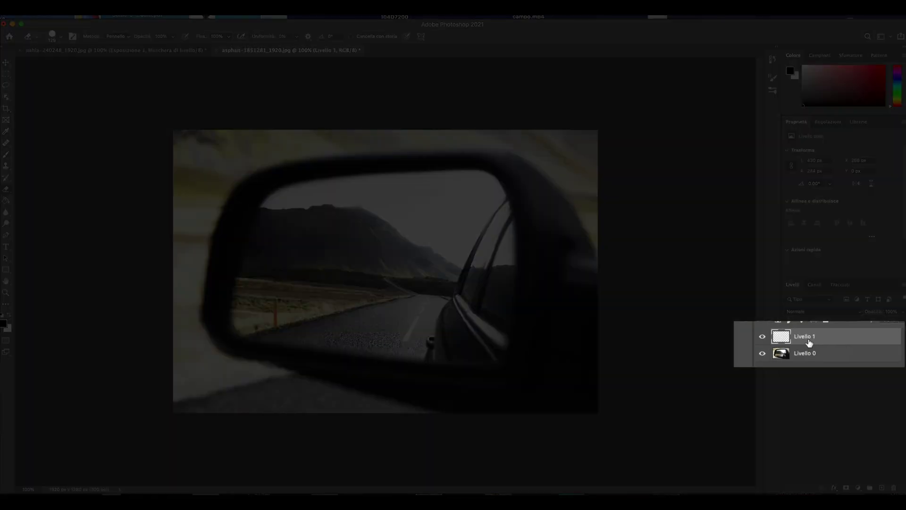
pyautogui.hotkey('ctrl', 'z')
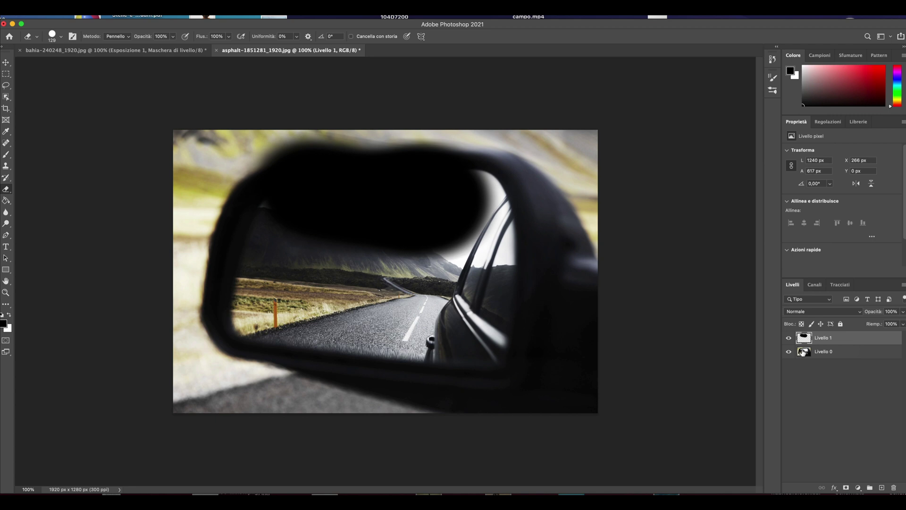
pyautogui.click(788, 339)
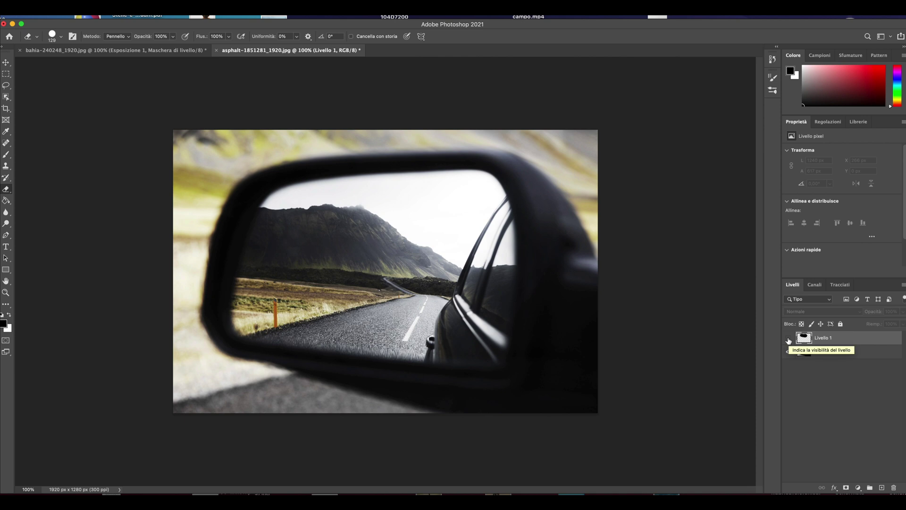
pyautogui.click(789, 339)
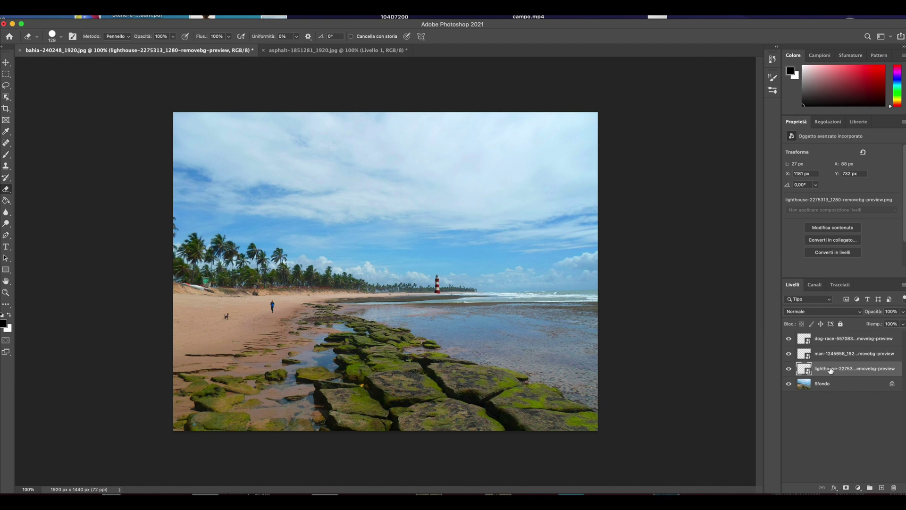
# Toggle visibility of the lighthouse and man layers in the bahia beach composite
pyautogui.click(788, 369)
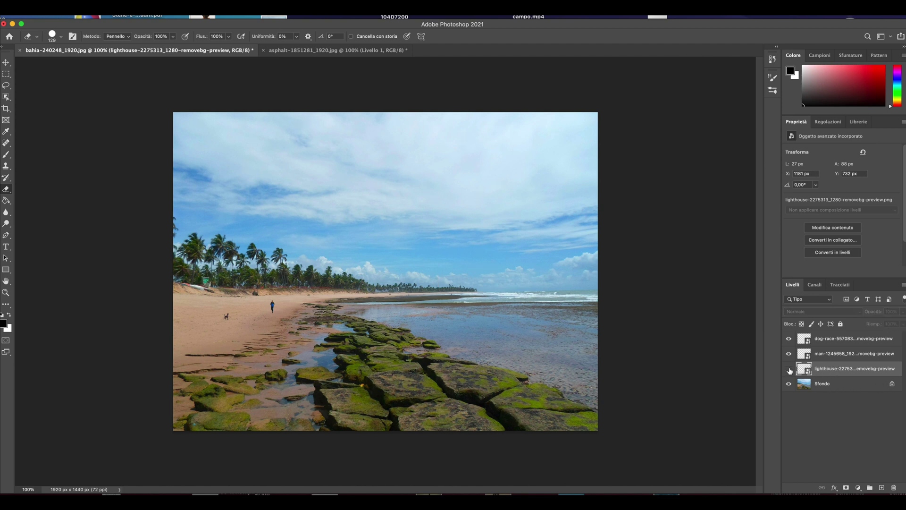
pyautogui.click(789, 369)
pyautogui.click(789, 369)
pyautogui.click(789, 353)
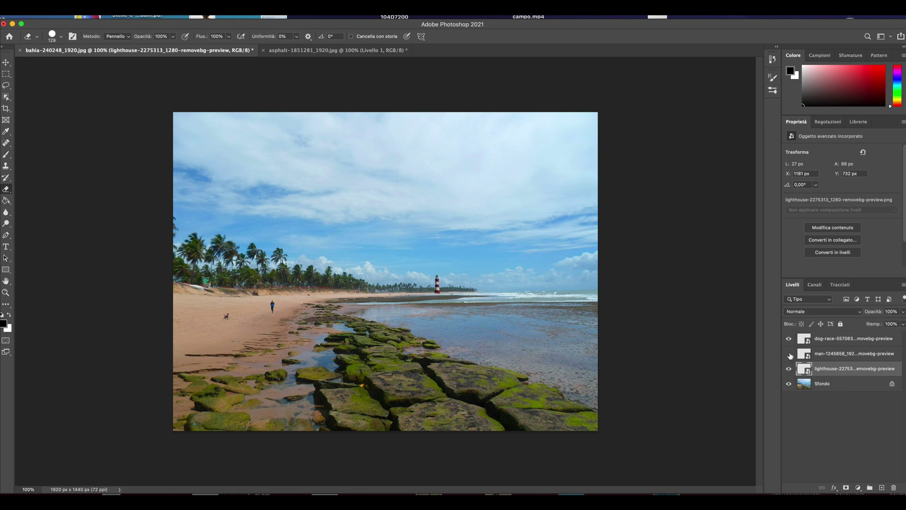
pyautogui.click(789, 354)
pyautogui.click(789, 338)
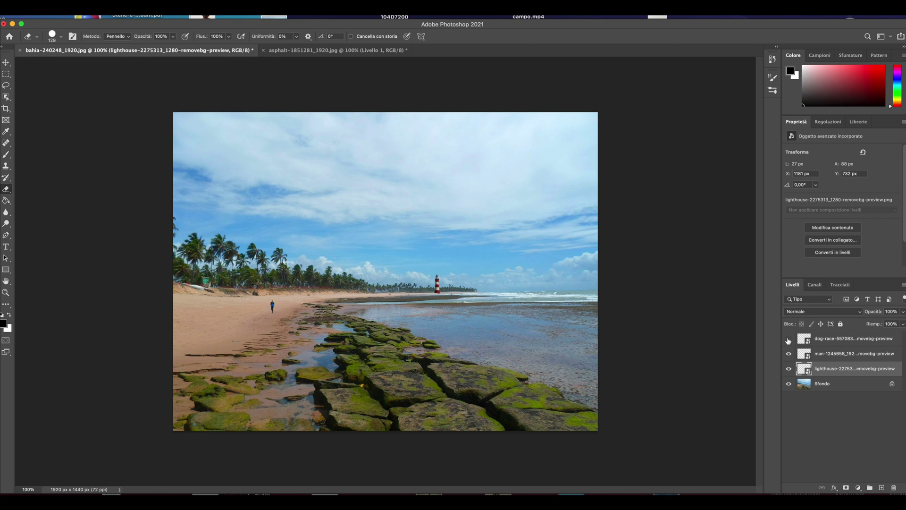
# Toggle the Sfondo, dog, man and lighthouse layers, then switch back to the asphalt mirror photo
pyautogui.click(789, 384)
pyautogui.click(789, 383)
pyautogui.click(789, 339)
pyautogui.click(789, 354)
pyautogui.click(788, 369)
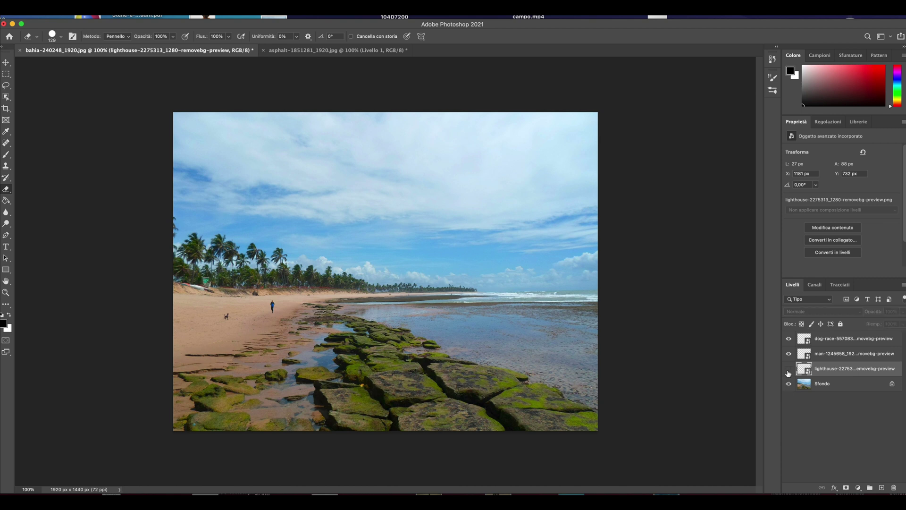
pyautogui.click(789, 369)
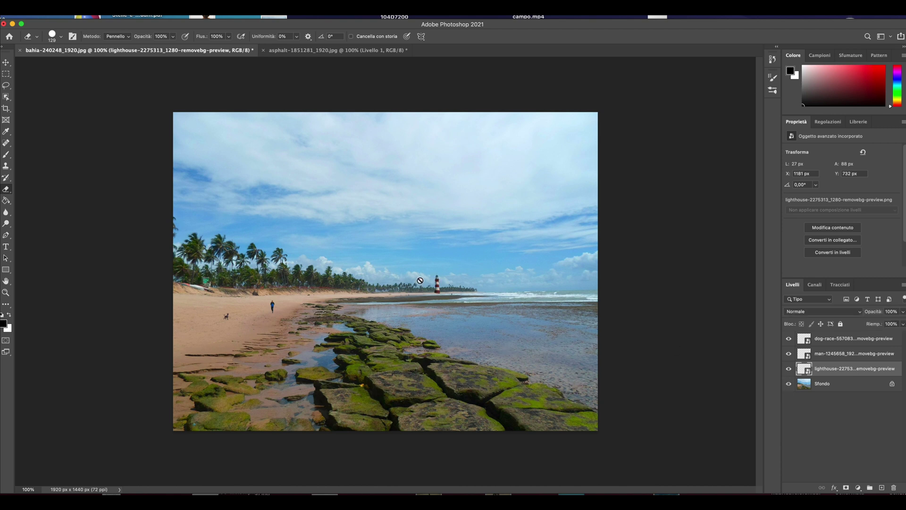
pyautogui.click(293, 51)
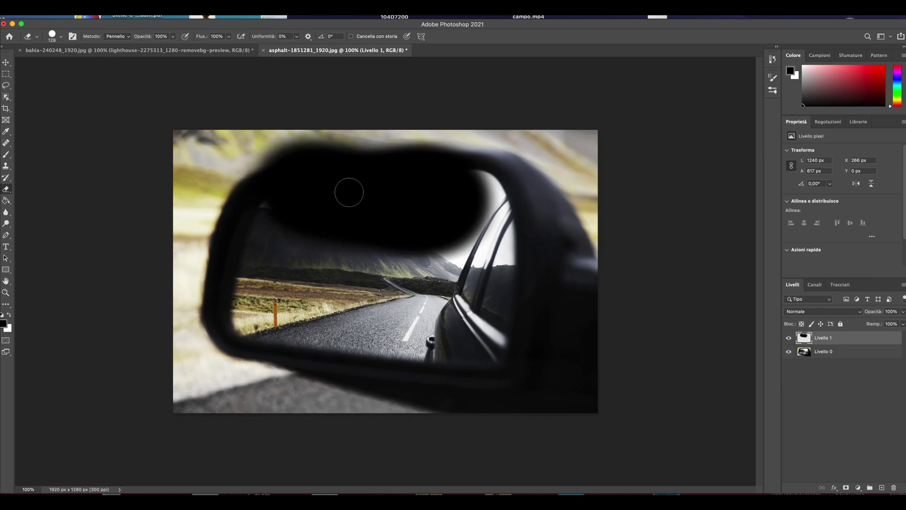
# Hide Livello 1, place and shrink the puppy image into the mirror, then cancel the placement
pyautogui.hotkey('ctrl', ',')
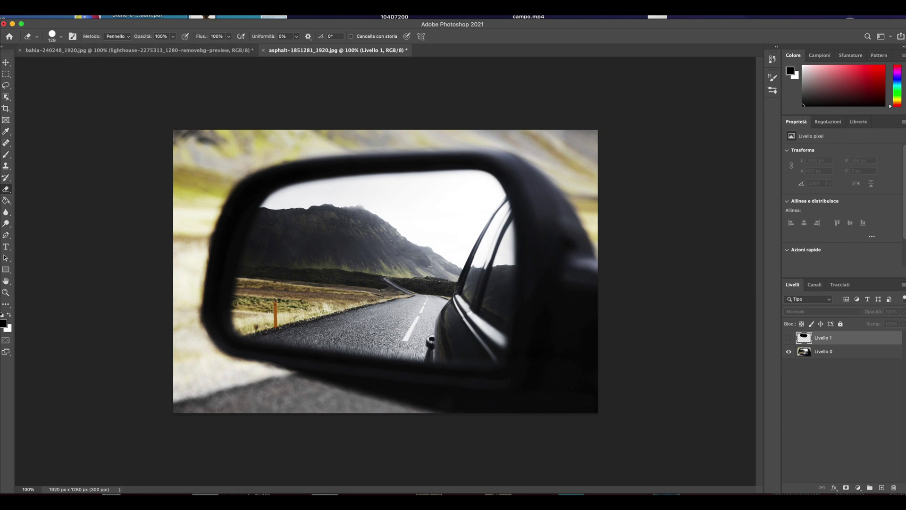
pyautogui.moveTo(214, 47); pyautogui.dragTo(360, 255)
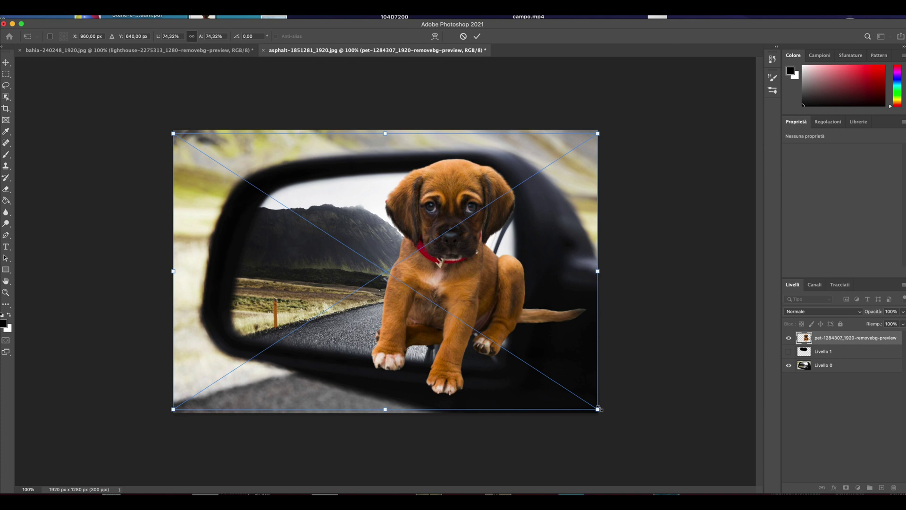
pyautogui.moveTo(599, 409); pyautogui.dragTo(206, 227)
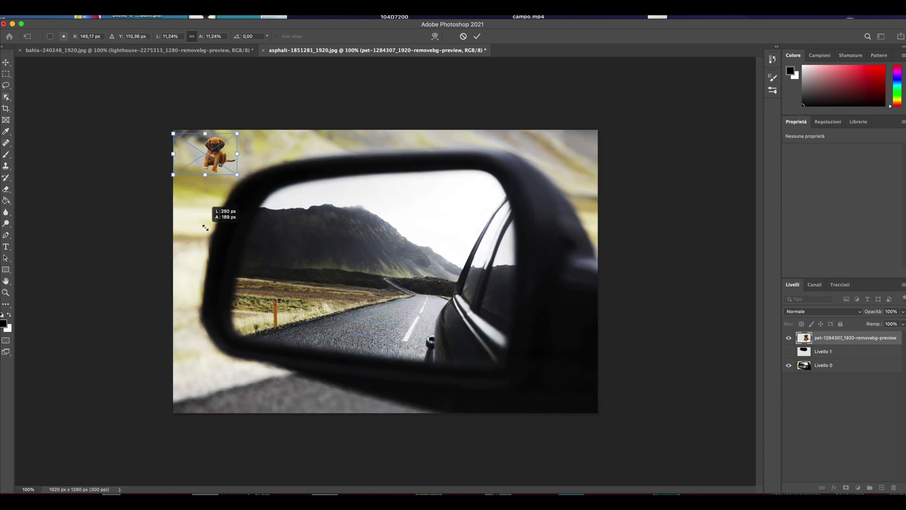
pyautogui.moveTo(230, 163)
pyautogui.mouseDown()
pyautogui.moveTo(431, 308)
pyautogui.moveTo(402, 302)
pyautogui.moveTo(419, 303)
pyautogui.mouseUp()
pyautogui.rightClick(411, 293)
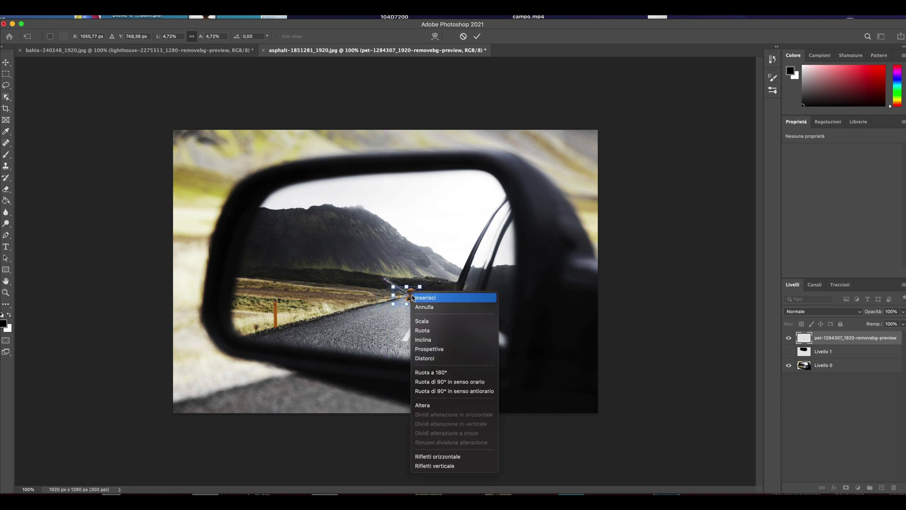
pyautogui.click(407, 291)
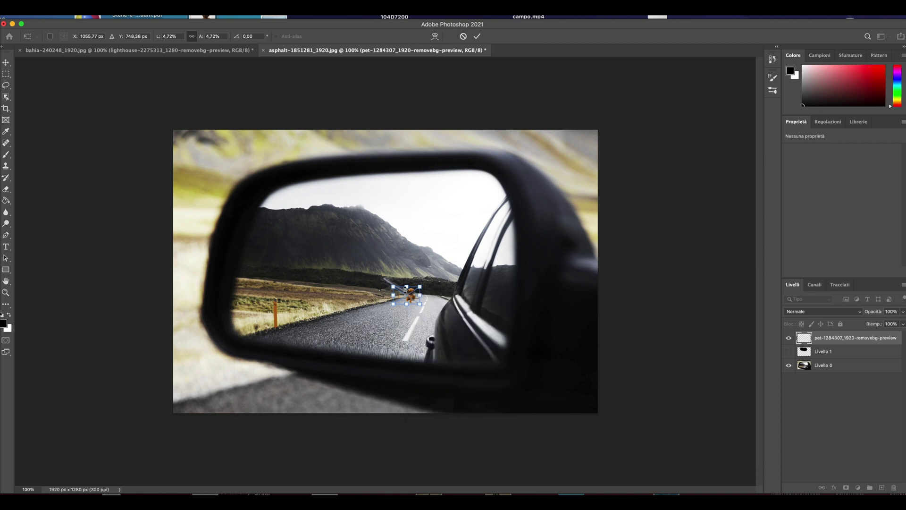
pyautogui.press('Escape')
pyautogui.press('e')
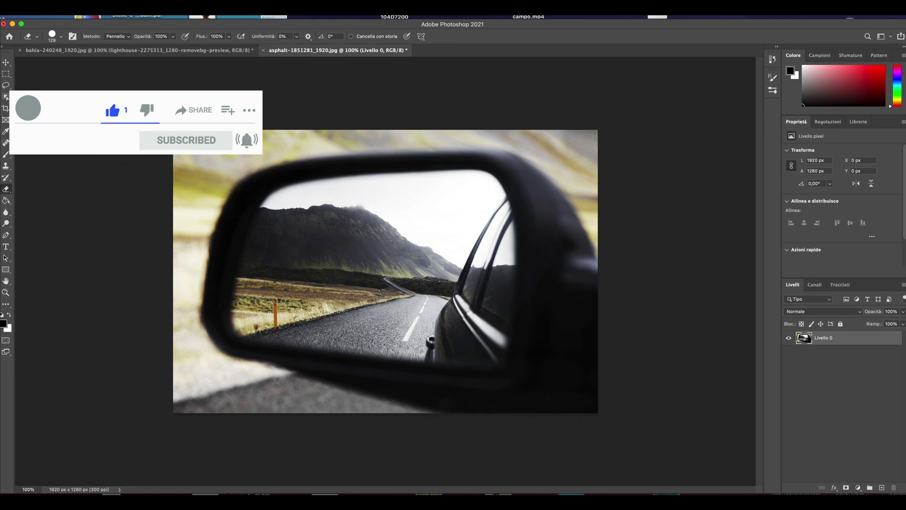
# Add a Bianco e nero 1 adjustment layer from the Livello menu, making the photo grayscale
pyautogui.click(19, 9)
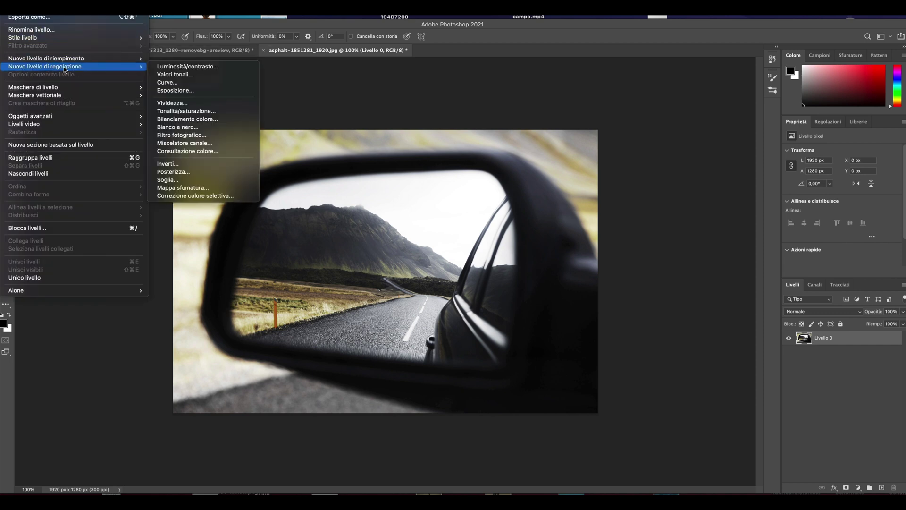
pyautogui.moveTo(45, 66)
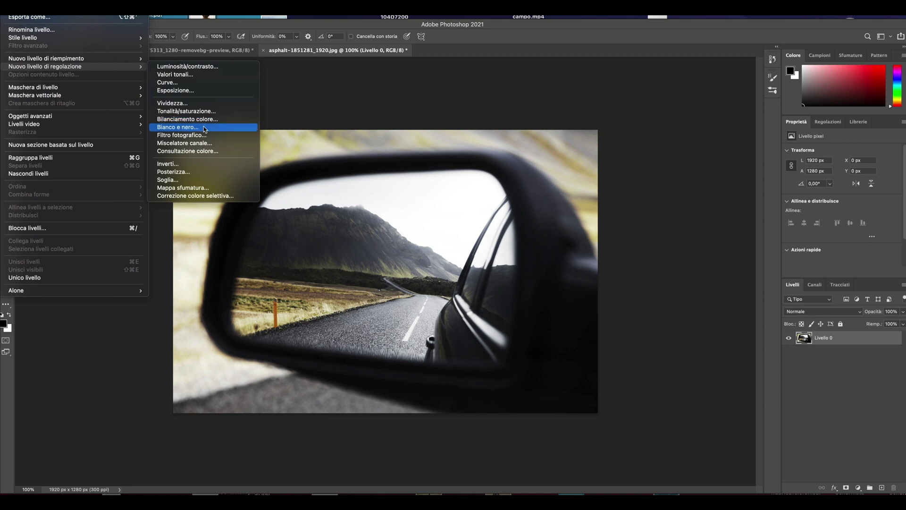
pyautogui.click(204, 128)
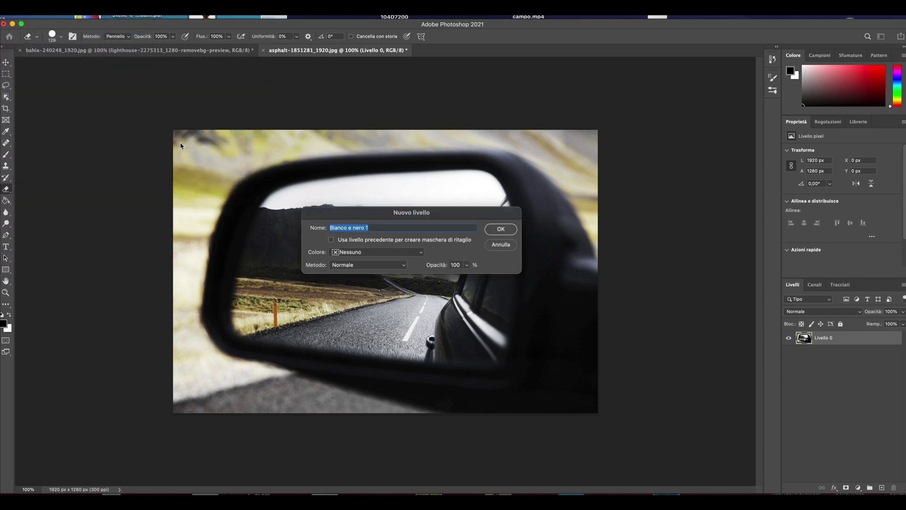
pyautogui.click(500, 229)
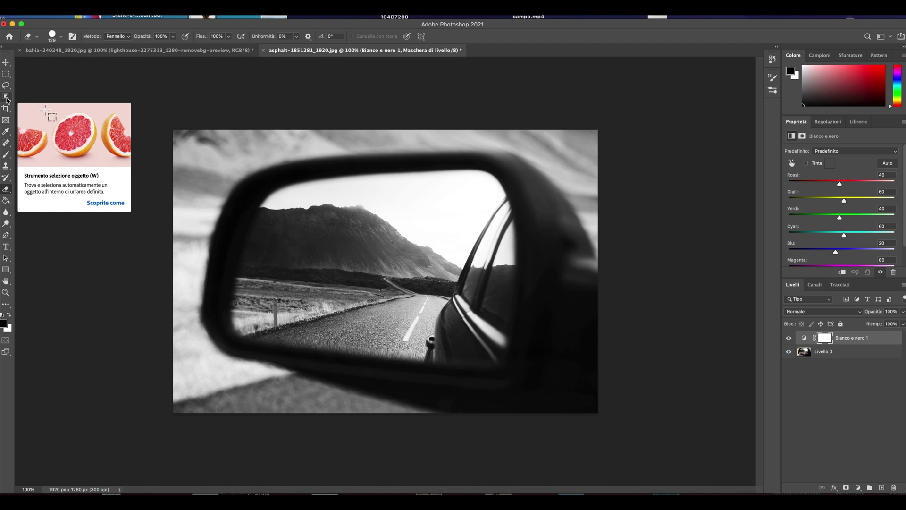
pyautogui.click(7, 99)
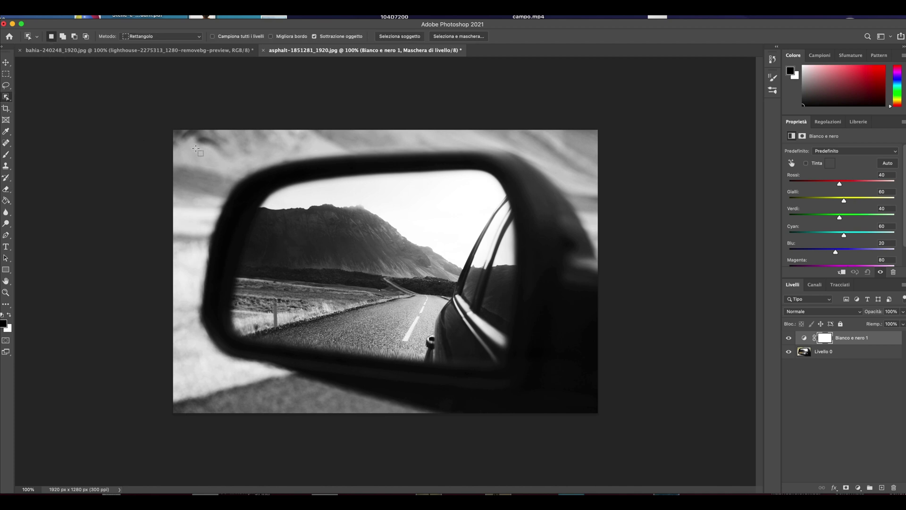
# Drag an Object Selection box around the wing mirror to auto-select it
pyautogui.moveTo(191, 141)
pyautogui.mouseDown()
pyautogui.moveTo(196, 174)
pyautogui.moveTo(585, 401)
pyautogui.mouseUp()
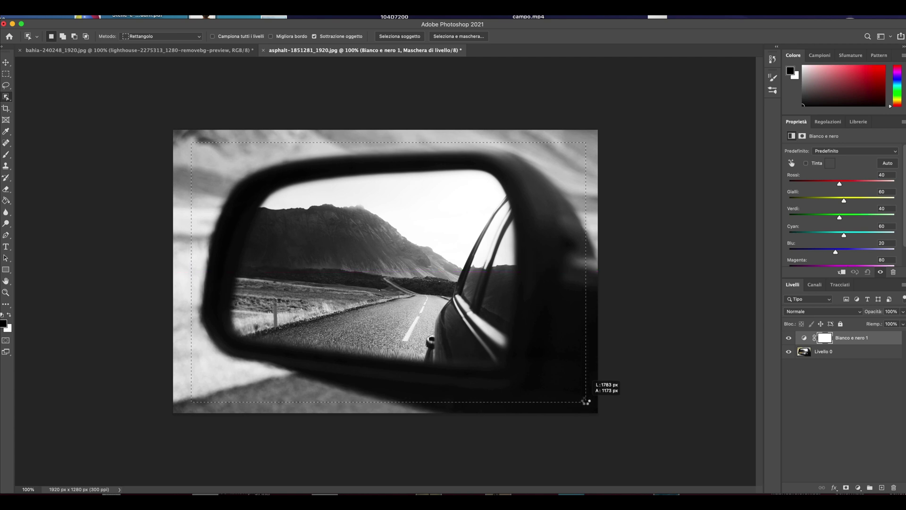
pyautogui.moveTo(585, 401); pyautogui.dragTo(583, 400)
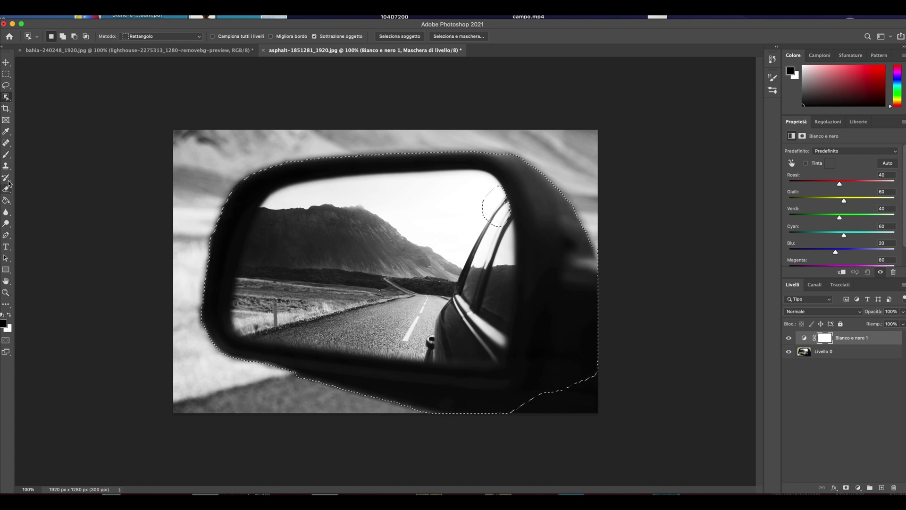
# Paint the Bianco e nero mask, then fill the mirror selection black to restore its colour
pyautogui.click(6, 156)
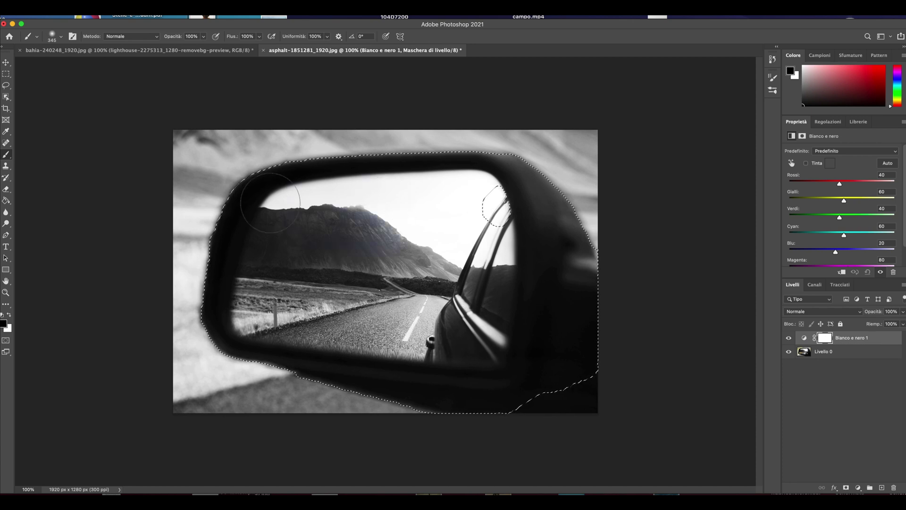
pyautogui.moveTo(416, 246)
pyautogui.mouseDown()
pyautogui.moveTo(222, 299)
pyautogui.moveTo(265, 314)
pyautogui.mouseUp()
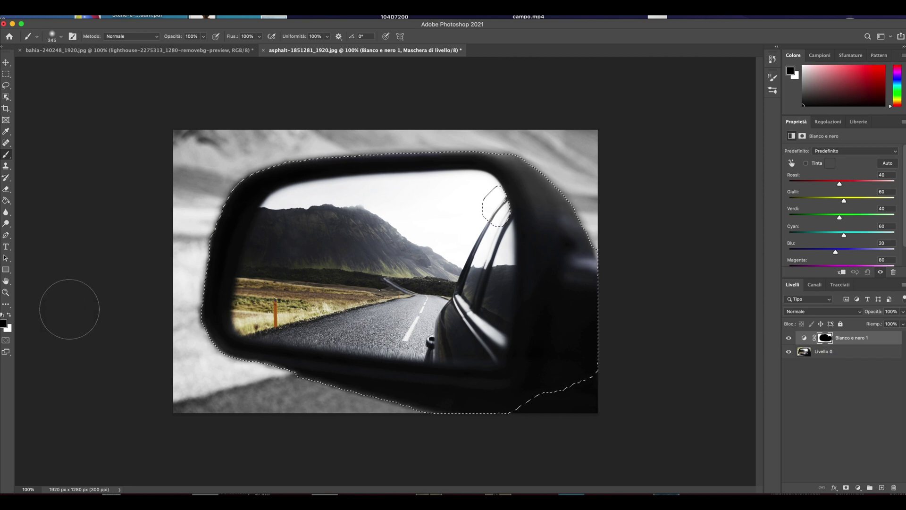
pyautogui.click(10, 314)
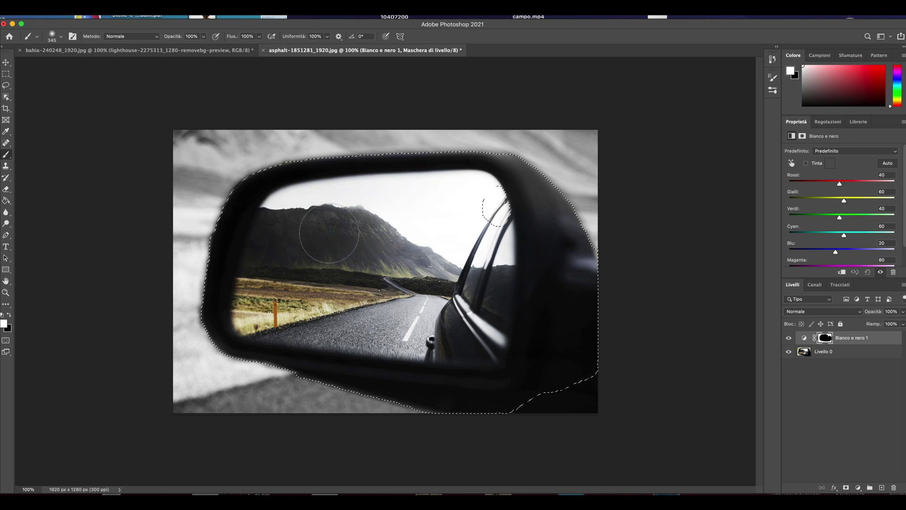
pyautogui.moveTo(330, 233); pyautogui.dragTo(416, 338)
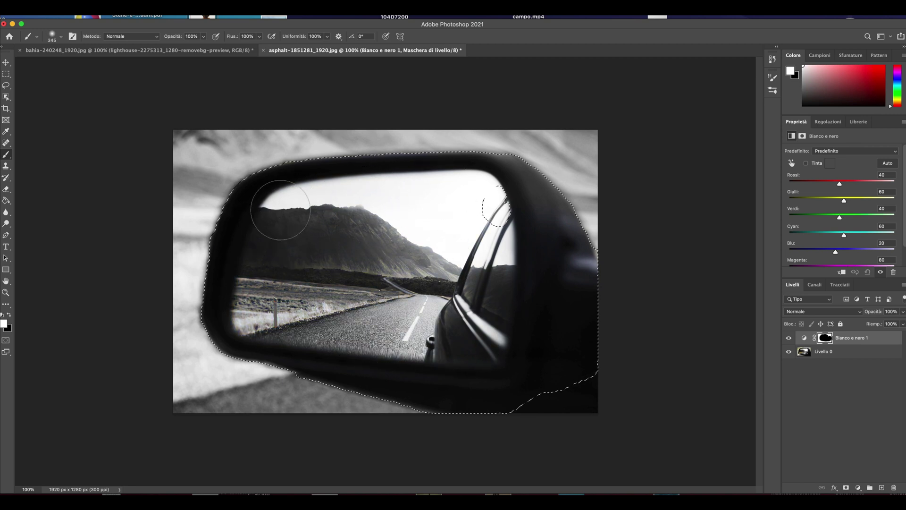
pyautogui.moveTo(281, 210); pyautogui.dragTo(434, 283)
pyautogui.press('x')
pyautogui.hotkey('alt', 'BackSpace')
# Unlock the bahia Sfondo, put the dog-race layer just under the man layer, then return to asphalt
pyautogui.click(850, 18)
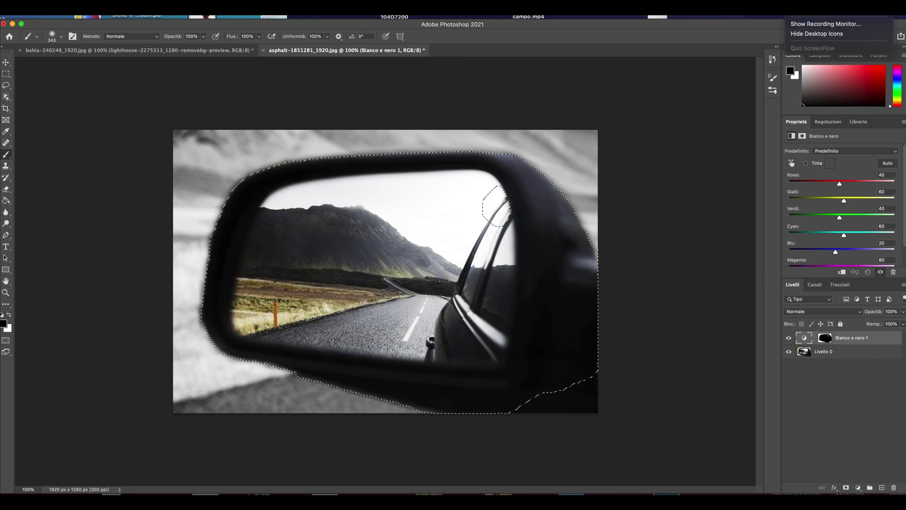
pyautogui.click(524, 201)
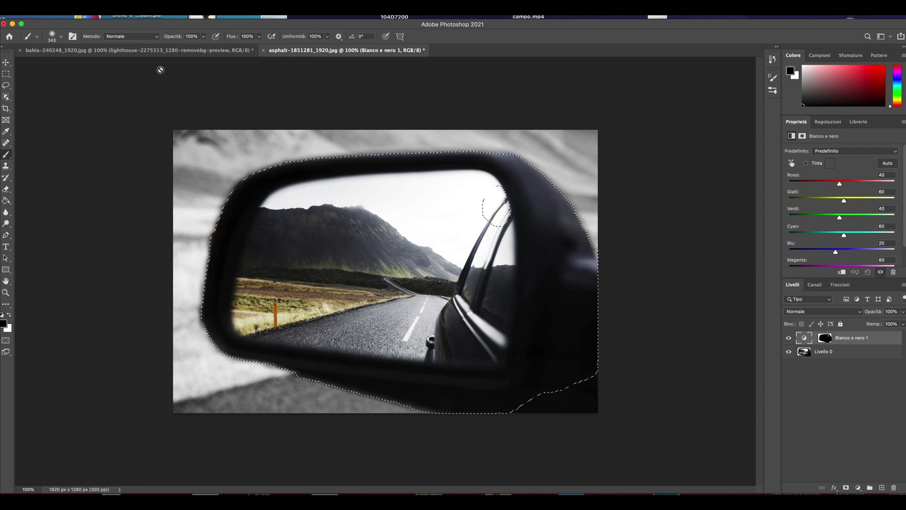
pyautogui.click(154, 53)
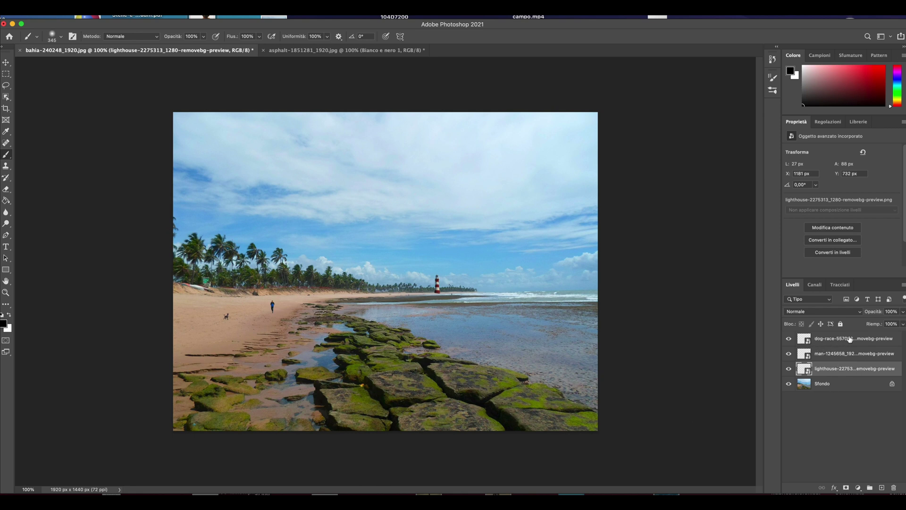
pyautogui.moveTo(873, 336); pyautogui.dragTo(852, 395)
pyautogui.click(893, 384)
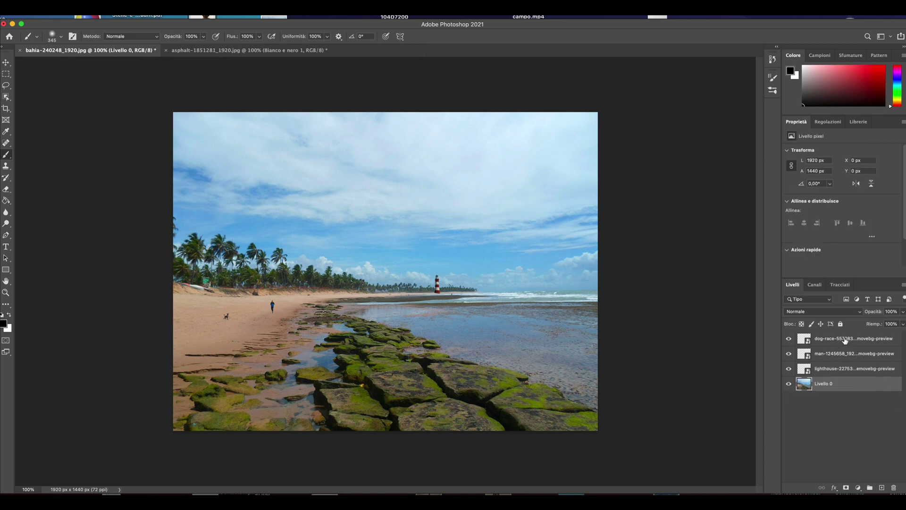
pyautogui.moveTo(845, 340); pyautogui.dragTo(843, 404)
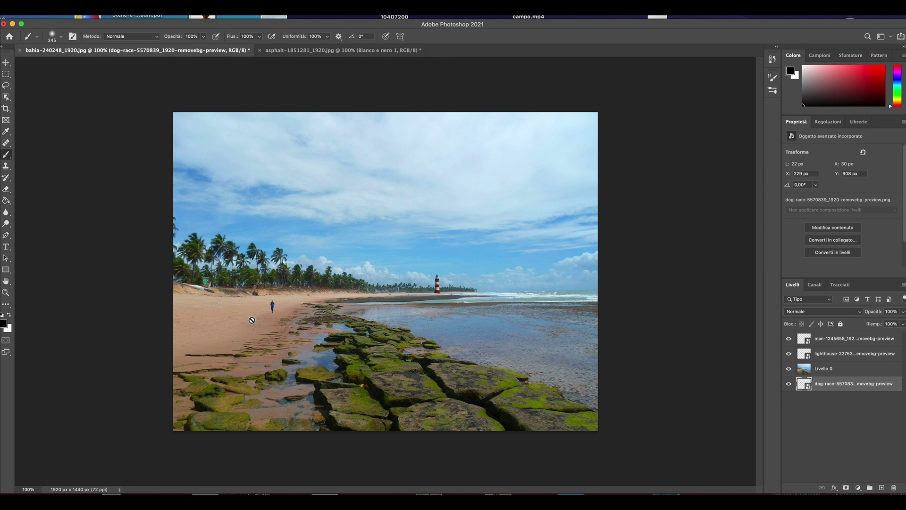
pyautogui.hotkey('ctrl', ']')
pyautogui.hotkey('ctrl', ']')
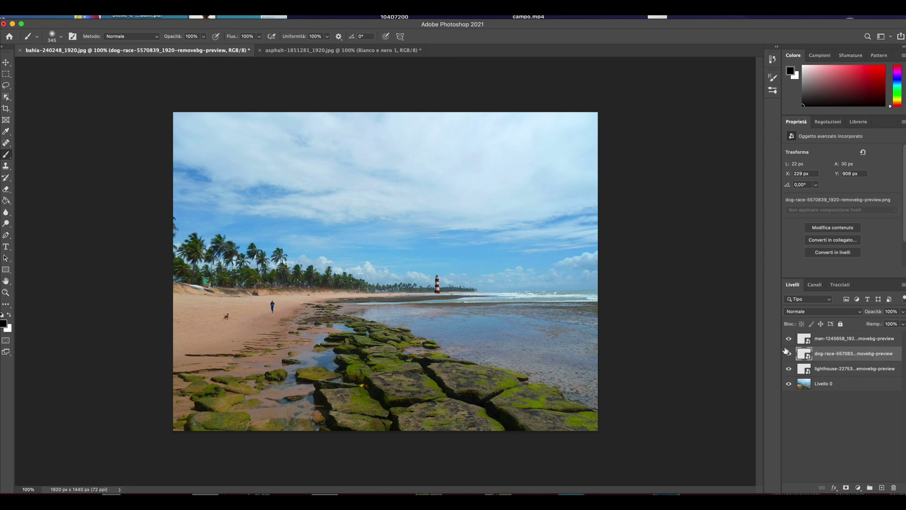
pyautogui.click(314, 49)
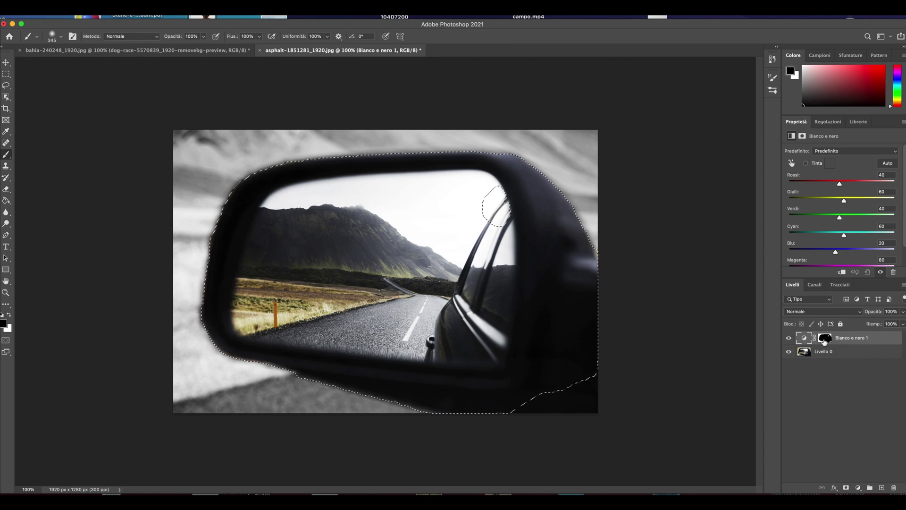
# Close the mirror-road photo without saving and delete the leftover dog-race and lighthouse layers
pyautogui.click(259, 51)
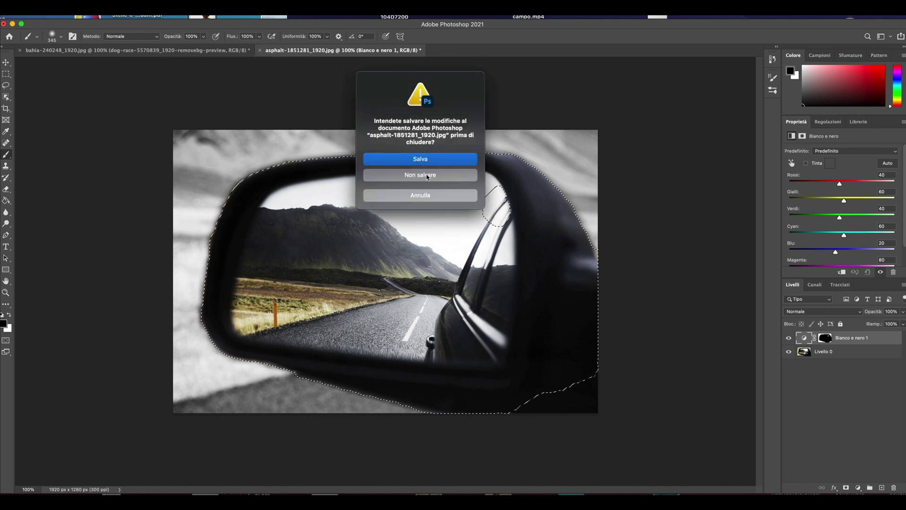
pyautogui.click(432, 178)
pyautogui.click(865, 340)
pyautogui.press('Delete')
pyautogui.press('Delete')
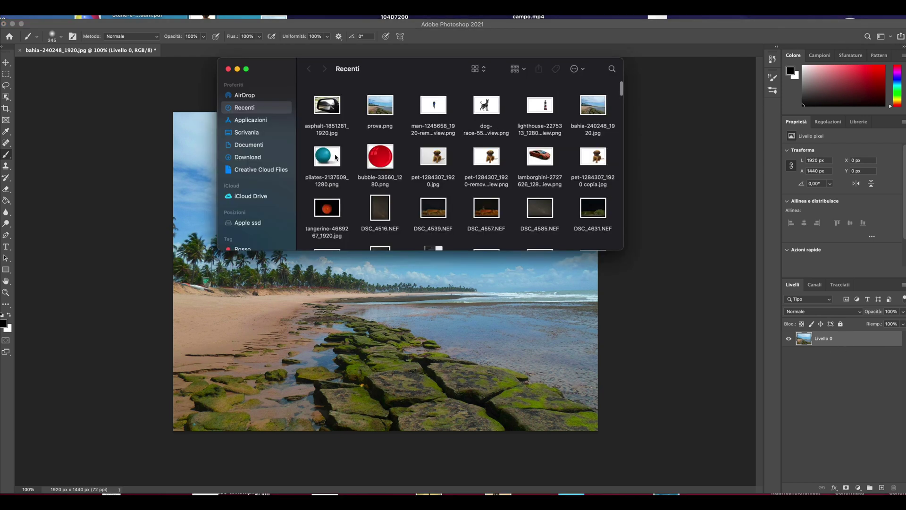
# Place the teal pilates ball and red bubble images into the beach document
pyautogui.moveTo(326, 164); pyautogui.dragTo(452, 297)
pyautogui.click(478, 37)
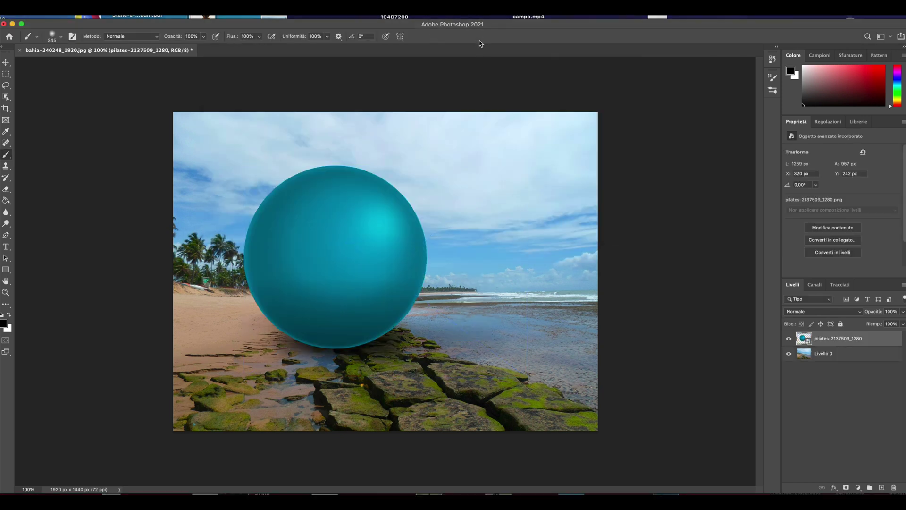
pyautogui.moveTo(378, 151); pyautogui.dragTo(525, 324)
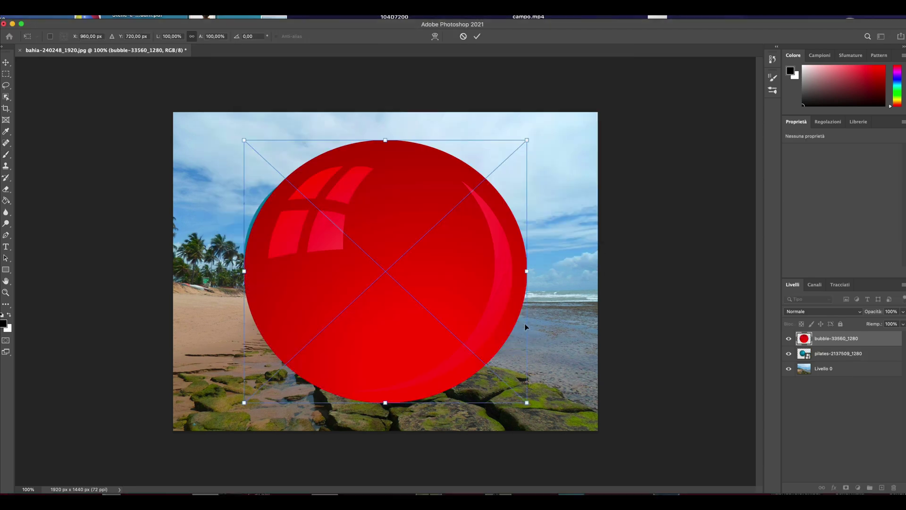
pyautogui.click(477, 37)
# Delete the beach background layer and move the bubble layer below the teal ball
pyautogui.click(823, 369)
pyautogui.press('Delete')
pyautogui.moveTo(844, 341); pyautogui.dragTo(843, 359)
pyautogui.press('e')
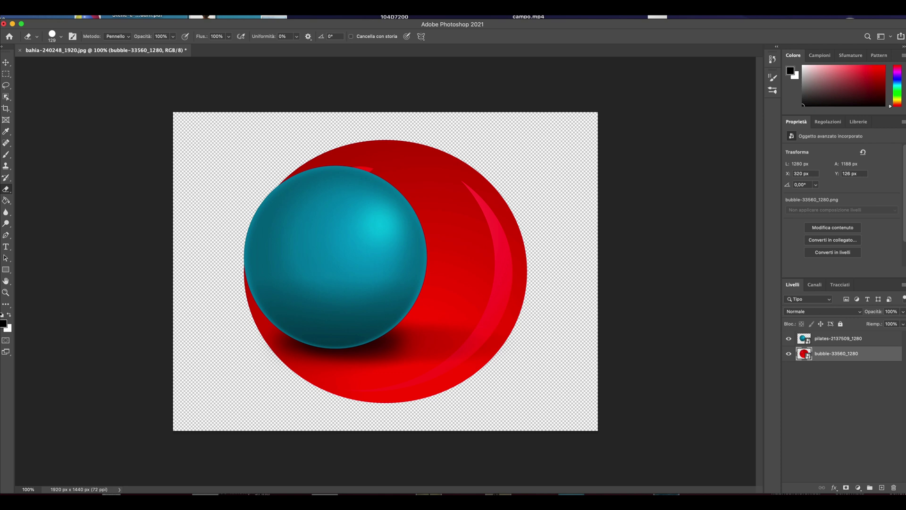
# Add an empty white layer mask to the teal pilates ball layer
pyautogui.click(791, 14)
pyautogui.click(838, 338)
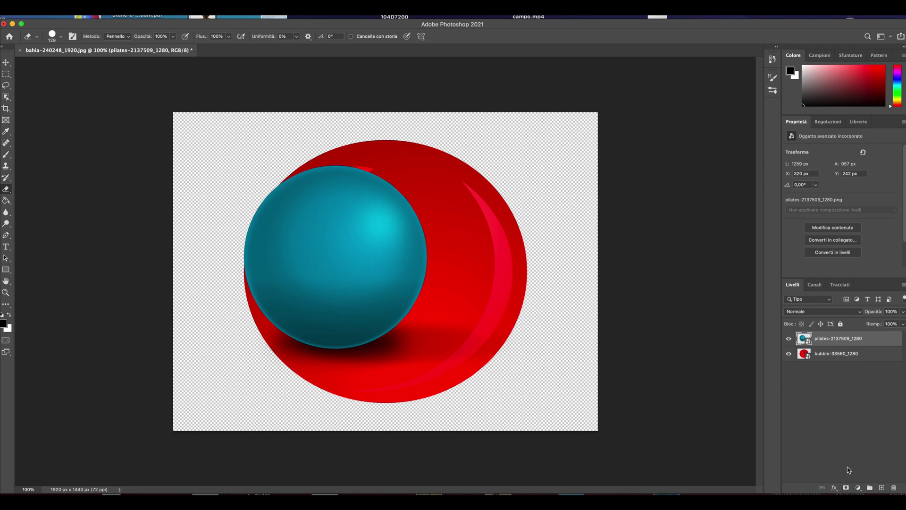
pyautogui.click(846, 488)
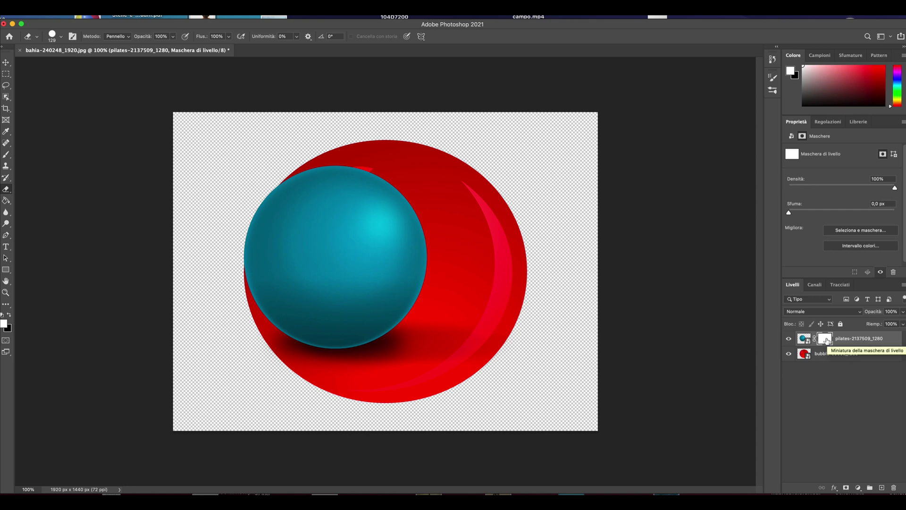
# Paint black with the Brush on the ball's mask to hide its top
pyautogui.click(9, 316)
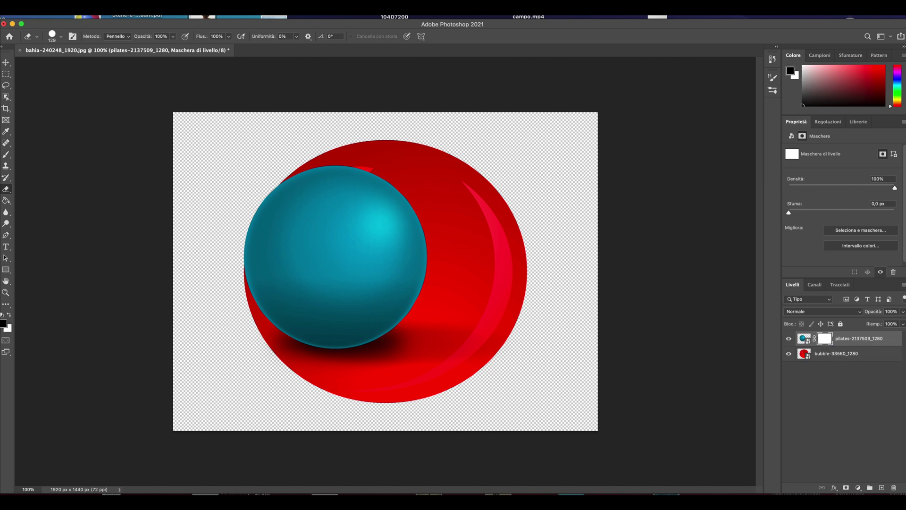
pyautogui.click(5, 155)
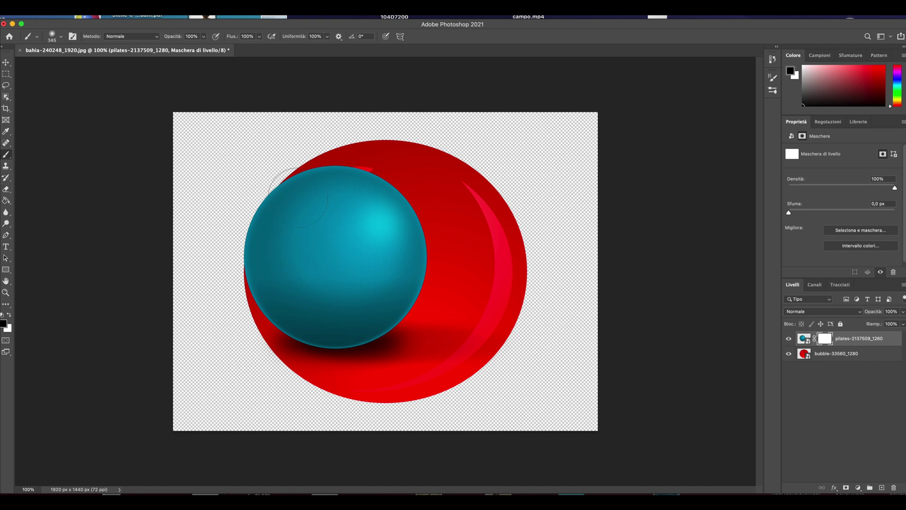
pyautogui.moveTo(285, 197); pyautogui.dragTo(383, 211)
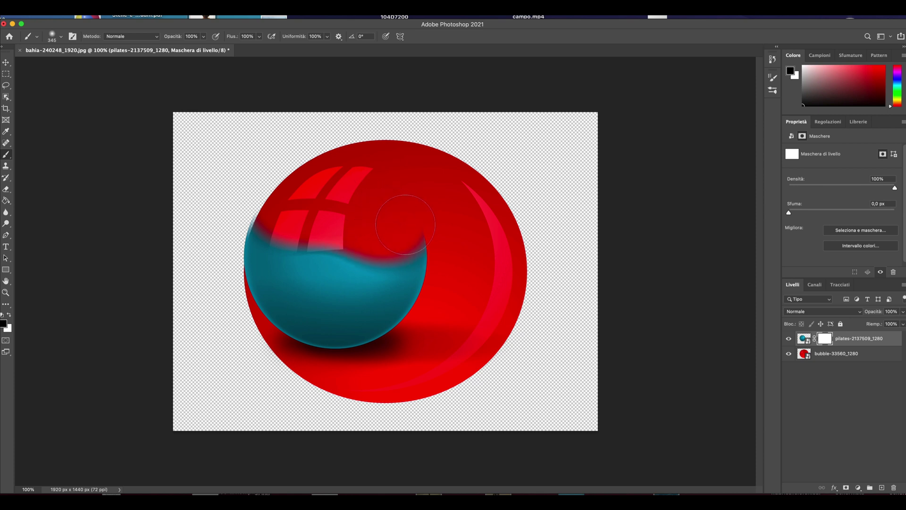
pyautogui.moveTo(382, 212)
pyautogui.mouseDown()
pyautogui.moveTo(284, 223)
pyautogui.moveTo(416, 236)
pyautogui.mouseUp()
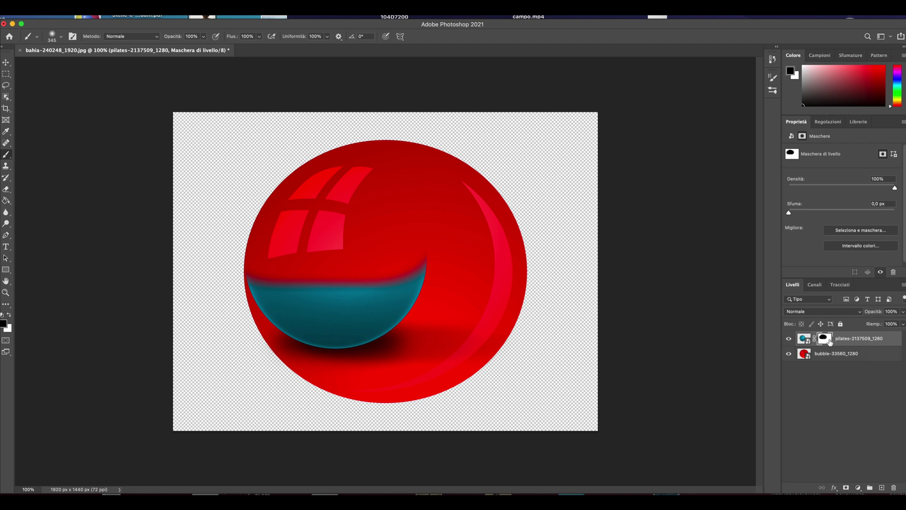
# Touch up the mask edge in white and black, then shift the ball right and down
pyautogui.click(9, 315)
pyautogui.moveTo(269, 264); pyautogui.dragTo(273, 261)
pyautogui.moveTo(381, 260); pyautogui.dragTo(325, 221)
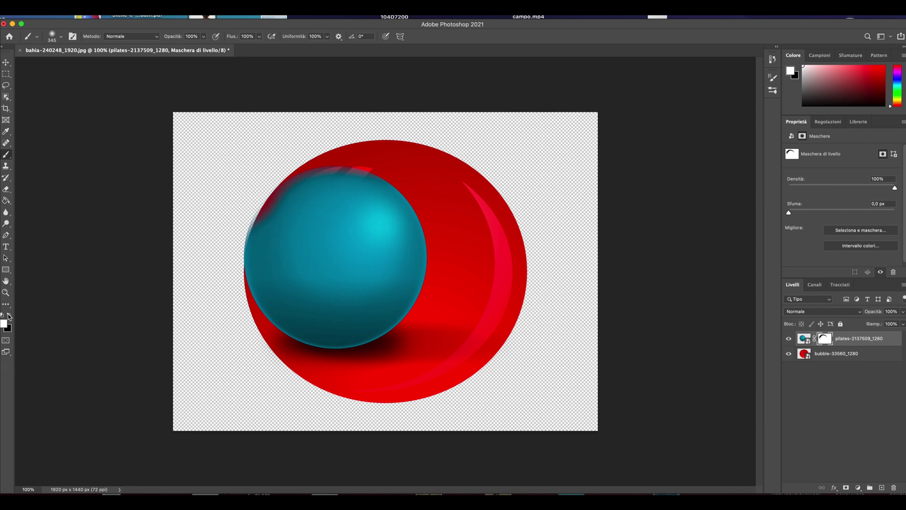
pyautogui.click(9, 315)
pyautogui.moveTo(283, 217)
pyautogui.mouseDown()
pyautogui.moveTo(307, 193)
pyautogui.moveTo(362, 187)
pyautogui.moveTo(387, 217)
pyautogui.moveTo(359, 226)
pyautogui.moveTo(293, 207)
pyautogui.mouseUp()
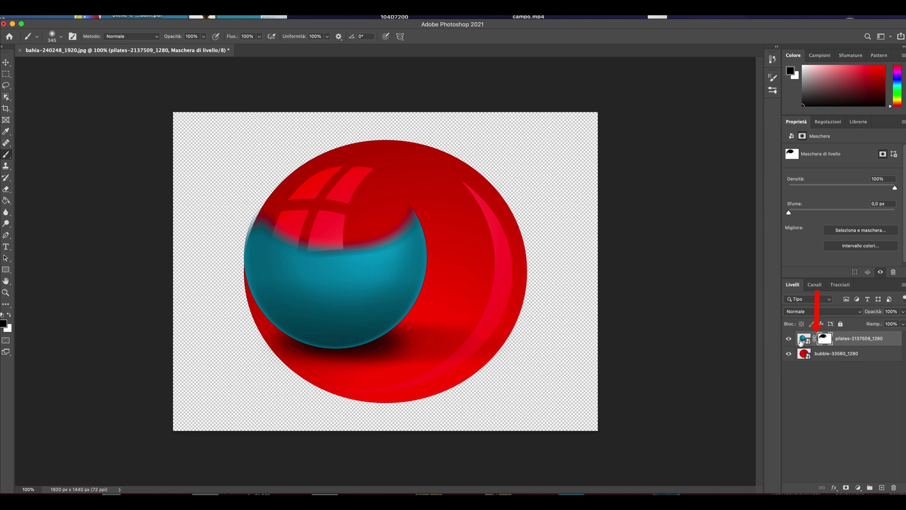
pyautogui.click(6, 62)
pyautogui.moveTo(290, 268)
pyautogui.mouseDown()
pyautogui.moveTo(333, 279)
pyautogui.moveTo(348, 272)
pyautogui.mouseUp()
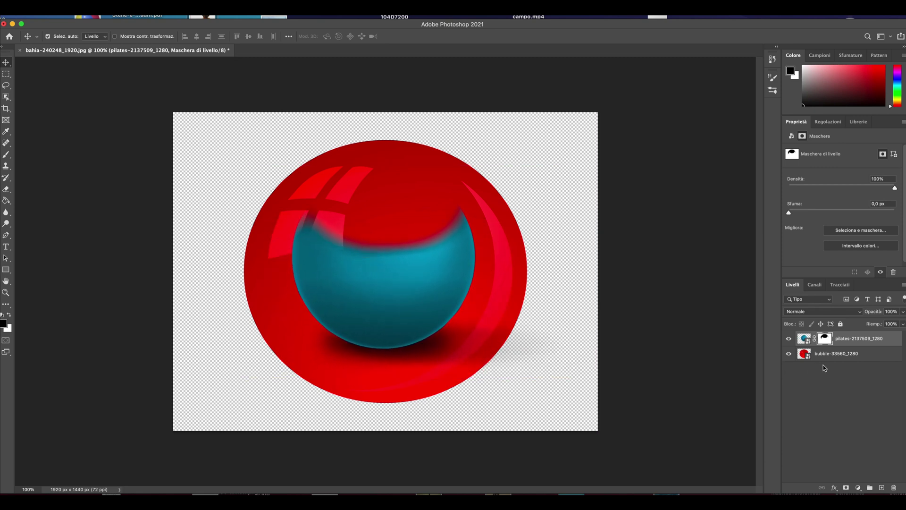
pyautogui.click(814, 340)
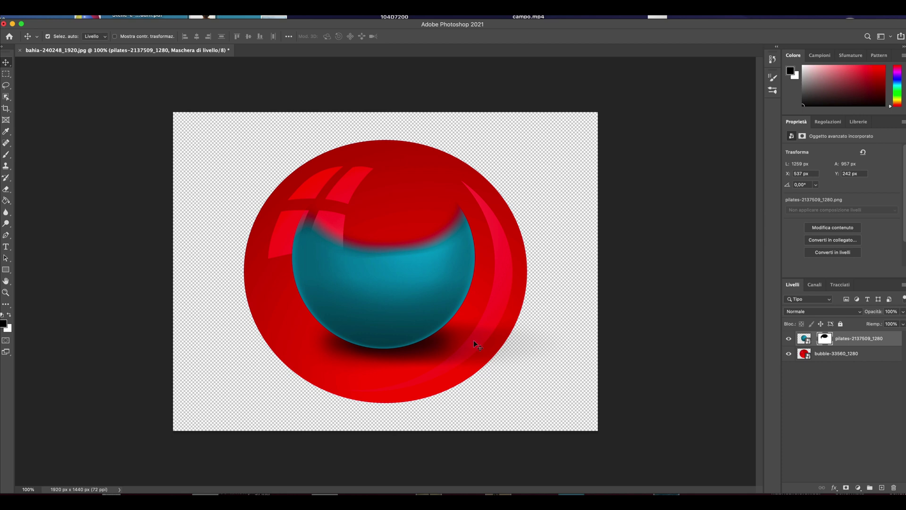
pyautogui.moveTo(406, 283)
pyautogui.mouseDown()
pyautogui.moveTo(367, 288)
pyautogui.moveTo(441, 282)
pyautogui.moveTo(381, 287)
pyautogui.moveTo(404, 285)
pyautogui.mouseUp()
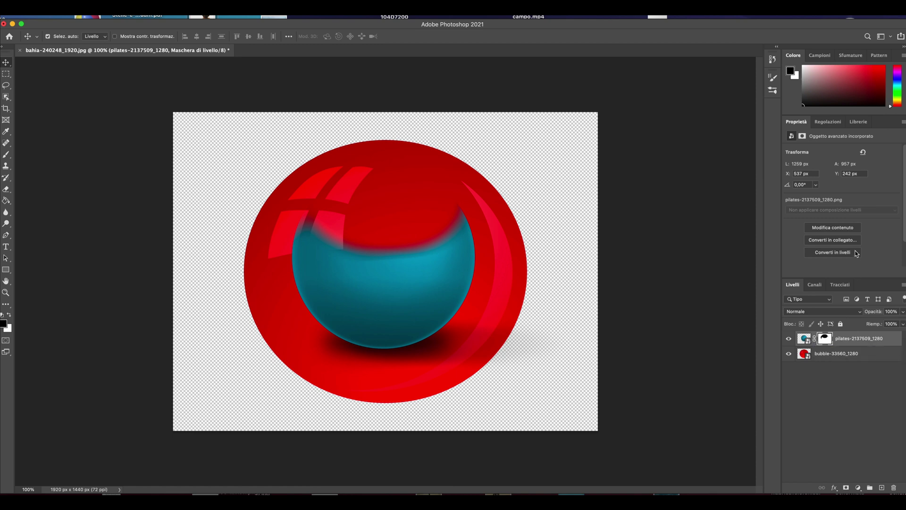
pyautogui.click(825, 338)
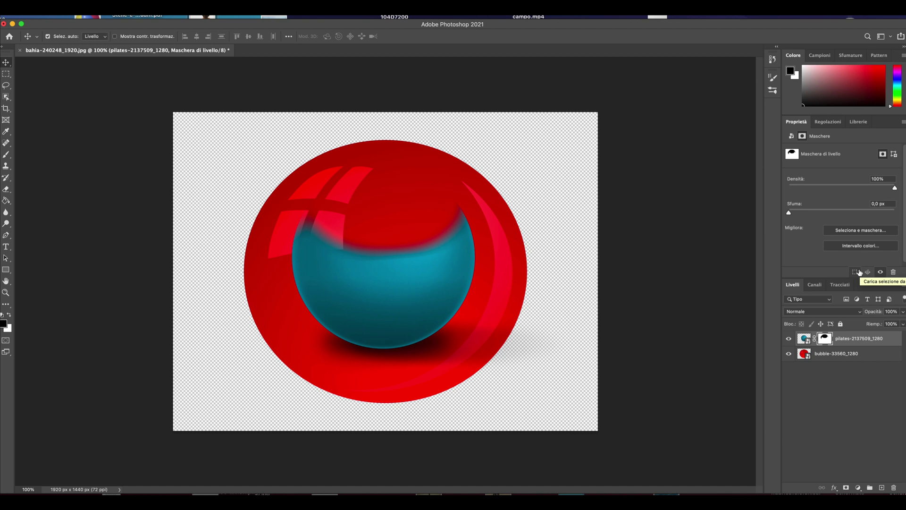
pyautogui.hotkey('ctrl', 'i')
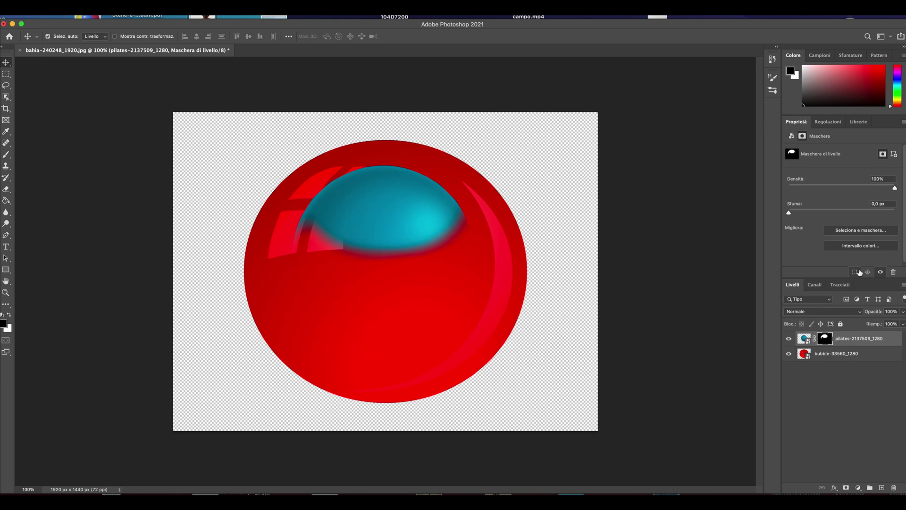
pyautogui.hotkey('ctrl', 'i')
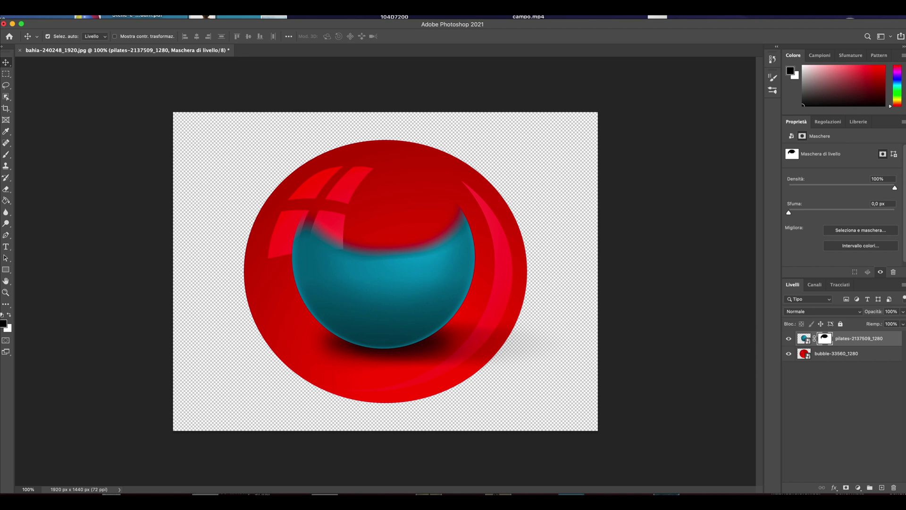
# Set the teal ball layer to 91% opacity and its mask to 100% Densità with 0,6 px Sfuma
pyautogui.moveTo(873, 312); pyautogui.dragTo(868, 331)
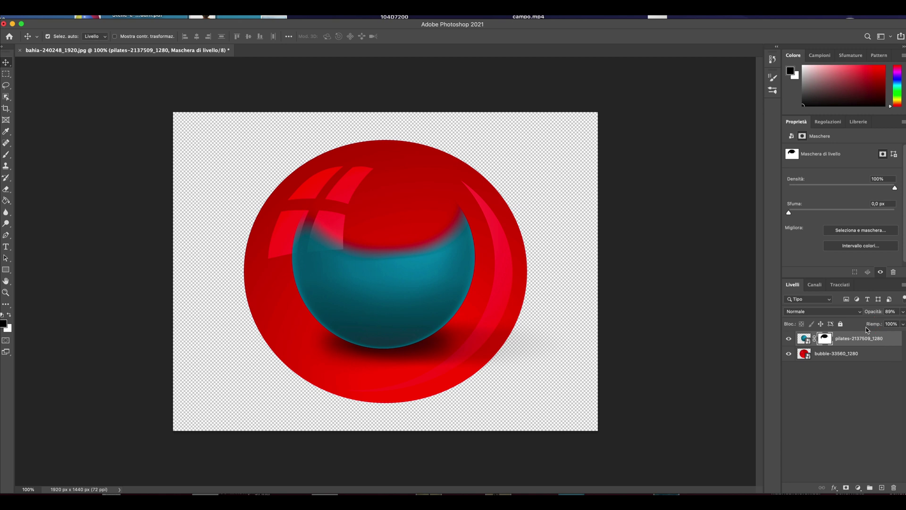
pyautogui.moveTo(903, 311)
pyautogui.mouseDown()
pyautogui.moveTo(881, 325)
pyautogui.moveTo(899, 323)
pyautogui.mouseUp()
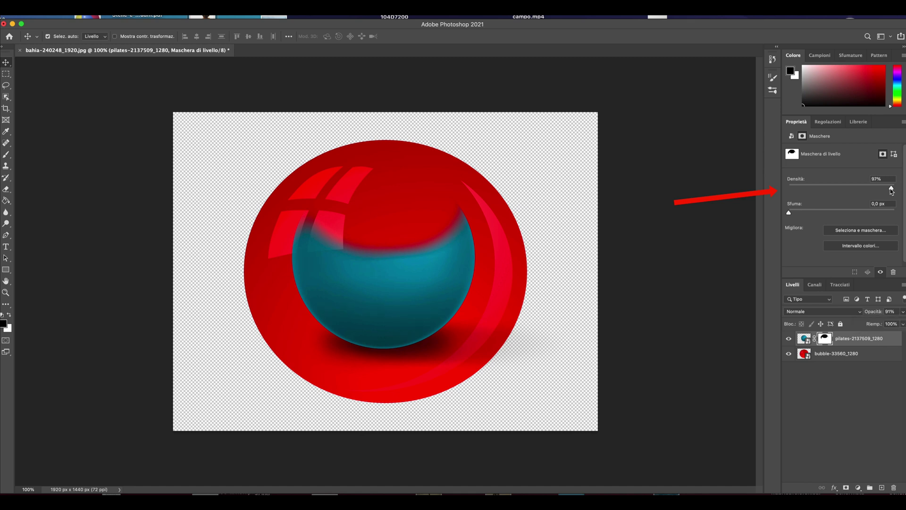
pyautogui.moveTo(895, 188)
pyautogui.mouseDown()
pyautogui.moveTo(832, 189)
pyautogui.moveTo(895, 188)
pyautogui.mouseUp()
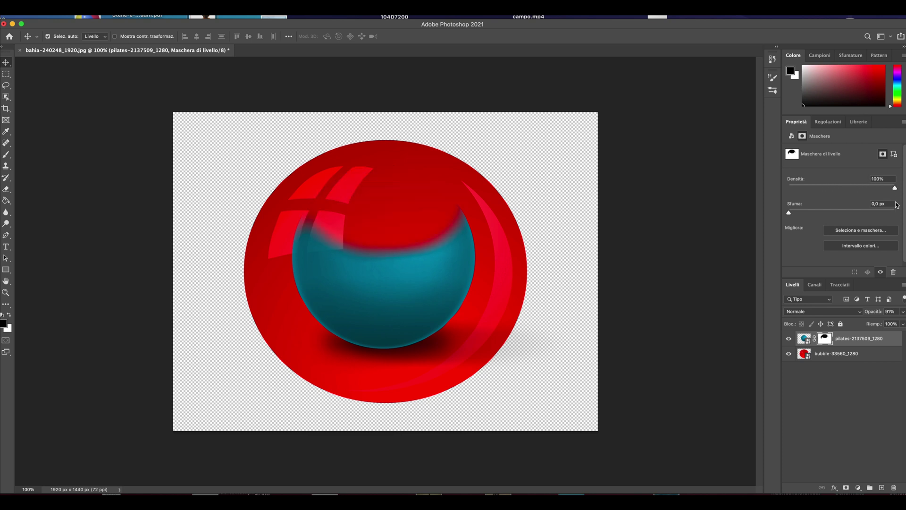
pyautogui.moveTo(789, 212)
pyautogui.mouseDown()
pyautogui.moveTo(863, 214)
pyautogui.moveTo(792, 213)
pyautogui.mouseUp()
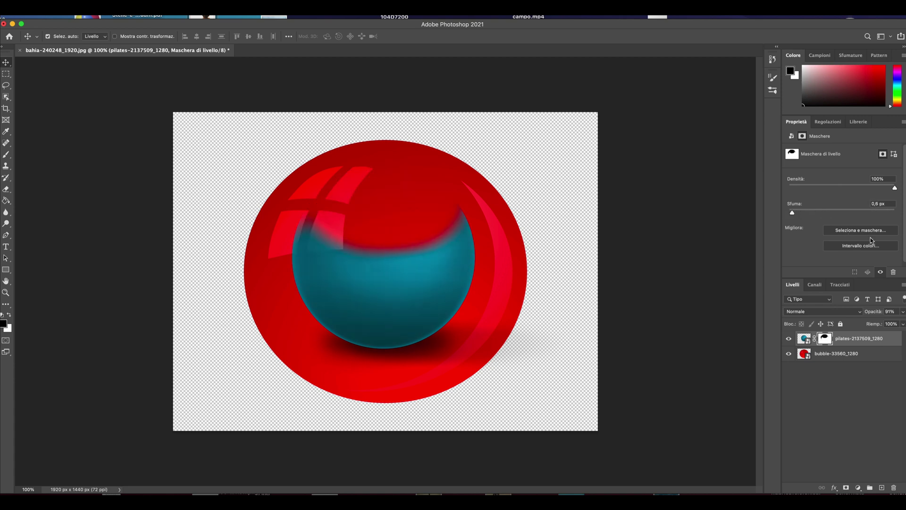